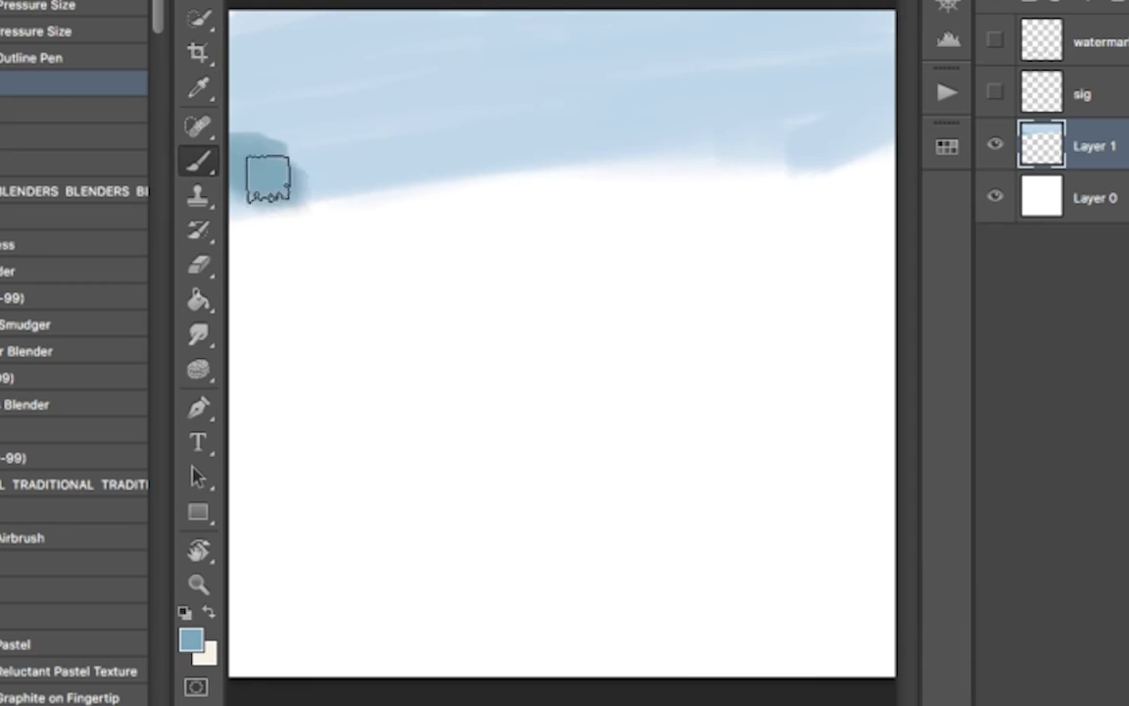
Step: Deepen and saturate the blue band, then paint soft white clouds across the sky
drag(267, 176, 648, 142)
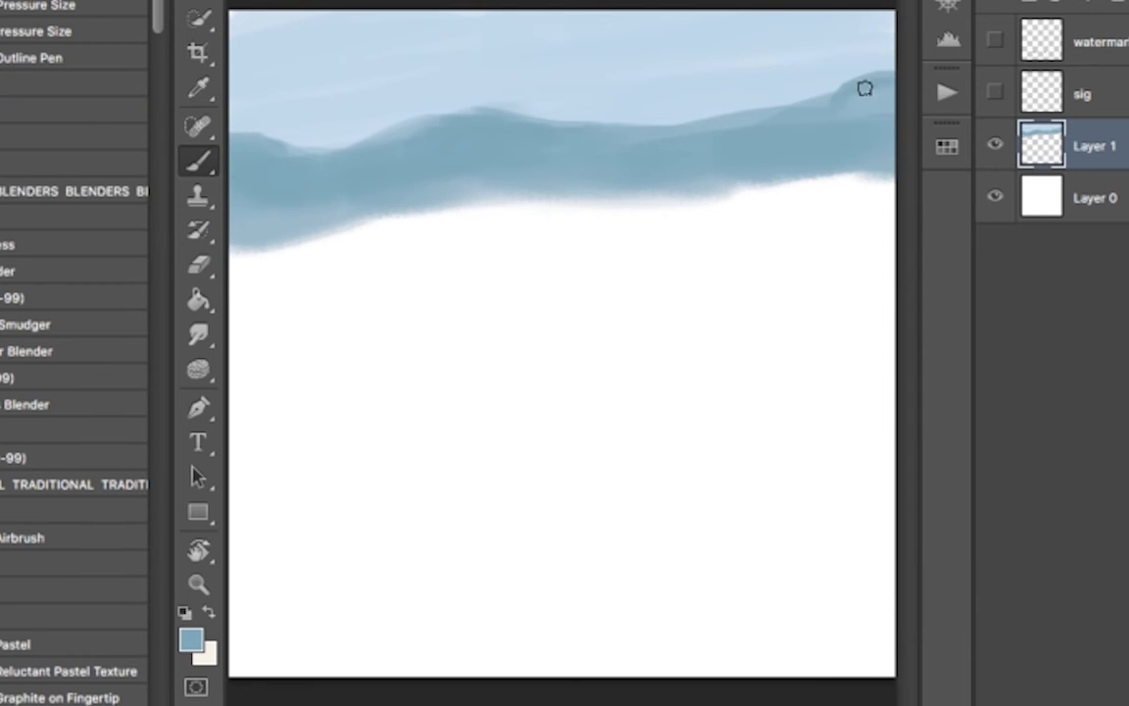
key(ctrl+u)
key(Return)
drag(319, 141, 250, 123)
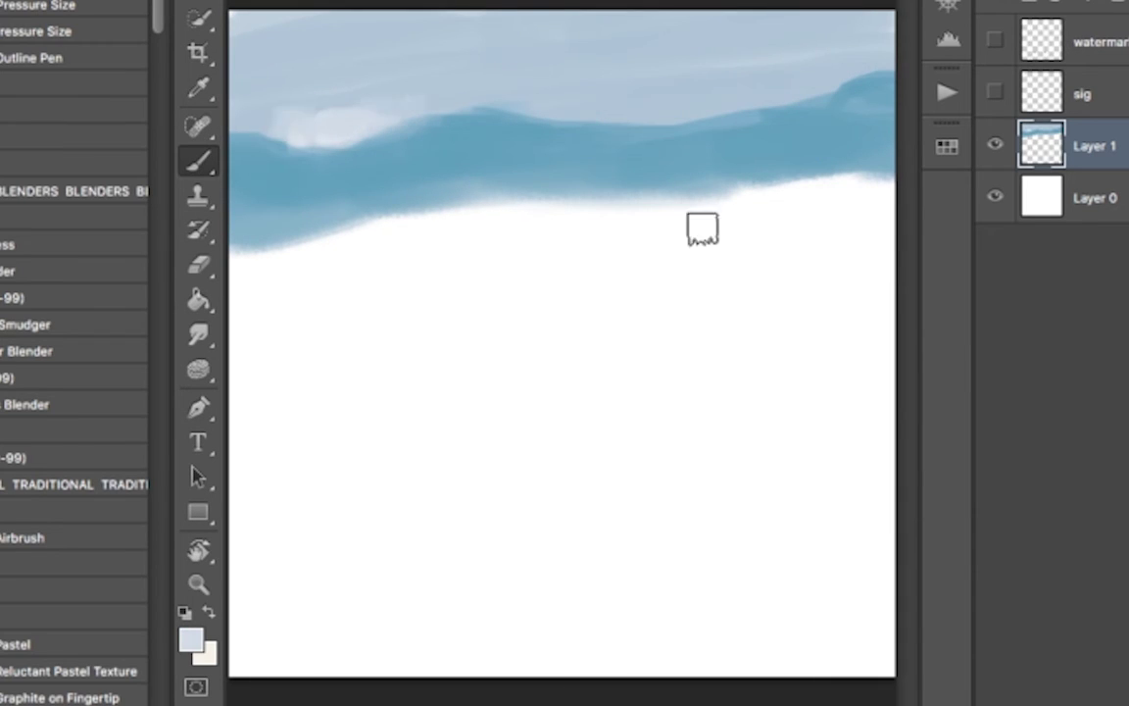
drag(372, 93, 628, 80)
drag(461, 59, 211, 98)
drag(716, 40, 750, 30)
key(r)
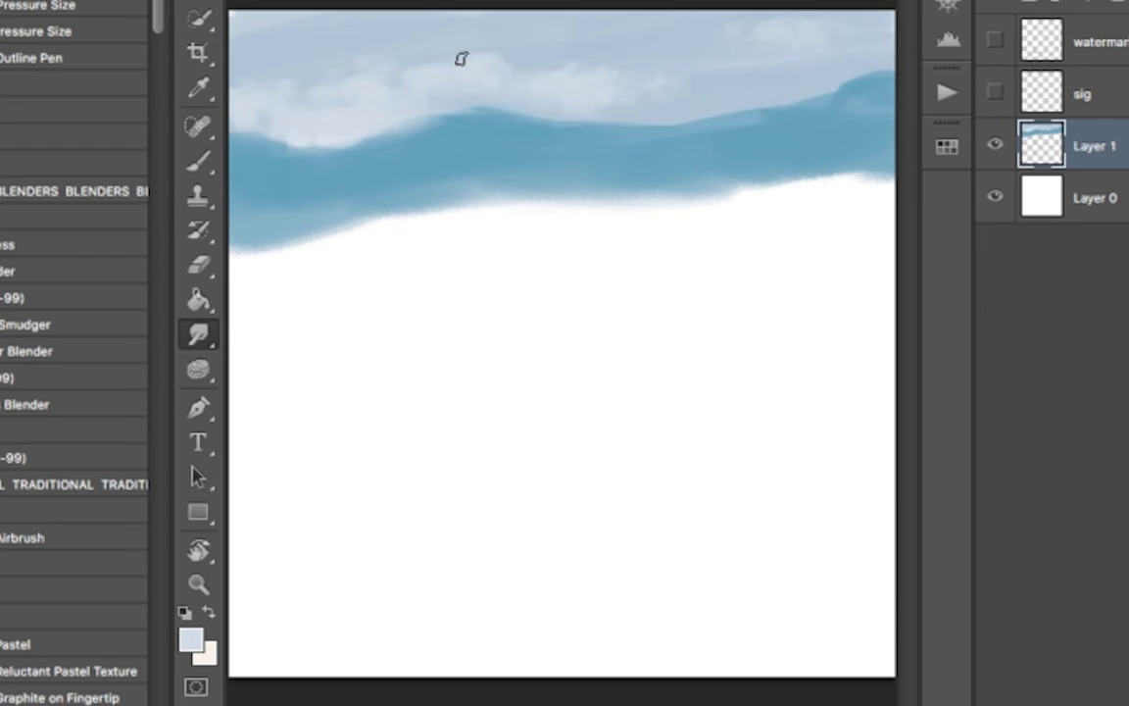
Step: Fill the lower canvas with beige sand on Layer 2, then start green grass on Layer 3 at bottom right
click(191, 639)
key(Return)
mouse_move(252, 239)
mouse_down()
mouse_move(461, 221)
mouse_move(686, 490)
mouse_up()
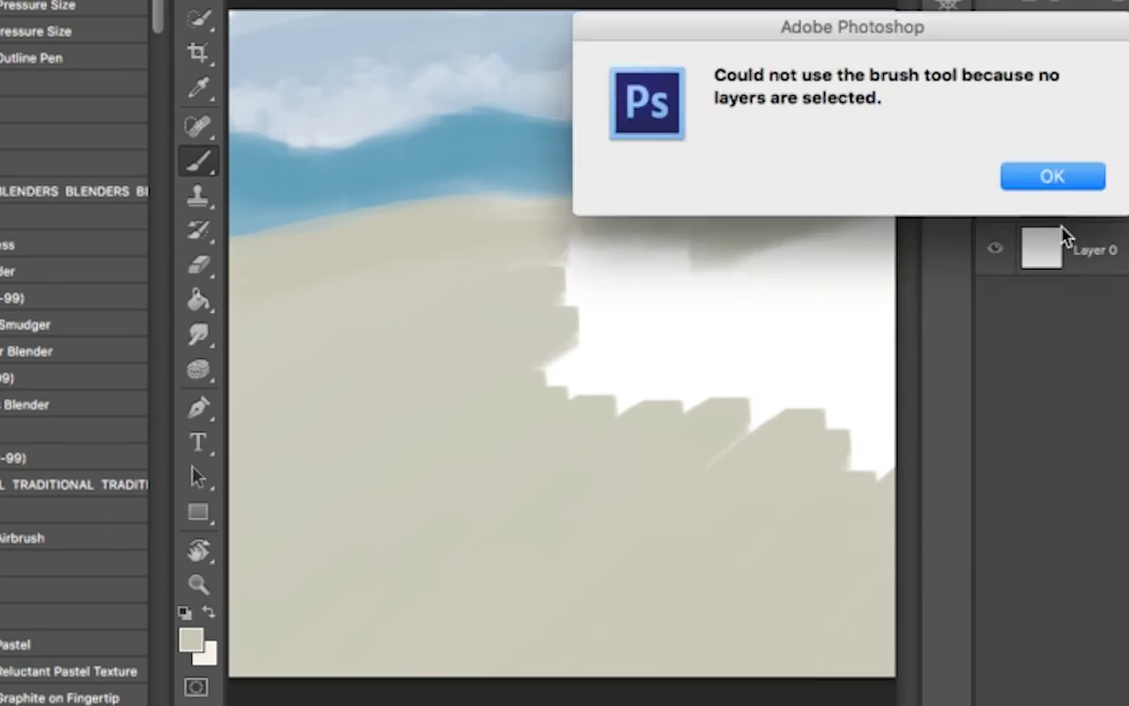
key(Return)
mouse_move(490, 294)
mouse_down()
mouse_move(802, 434)
mouse_move(766, 191)
mouse_move(320, 221)
mouse_up()
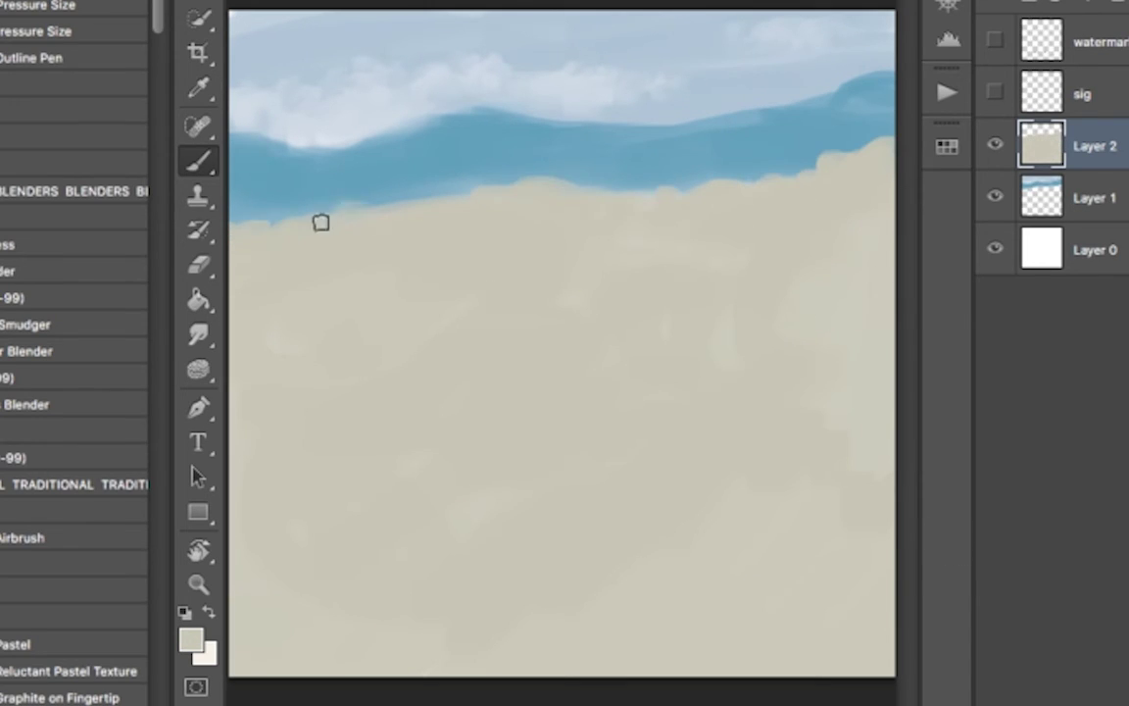
key(ctrl+alt+shift+n)
mouse_move(624, 654)
mouse_down()
mouse_move(784, 577)
mouse_move(801, 614)
mouse_move(760, 544)
mouse_move(731, 579)
mouse_up()
Step: Brush green grass dabs across the dunes, near the horizon and at the edges
key(r)
key(b)
drag(860, 392, 872, 431)
drag(240, 431, 323, 317)
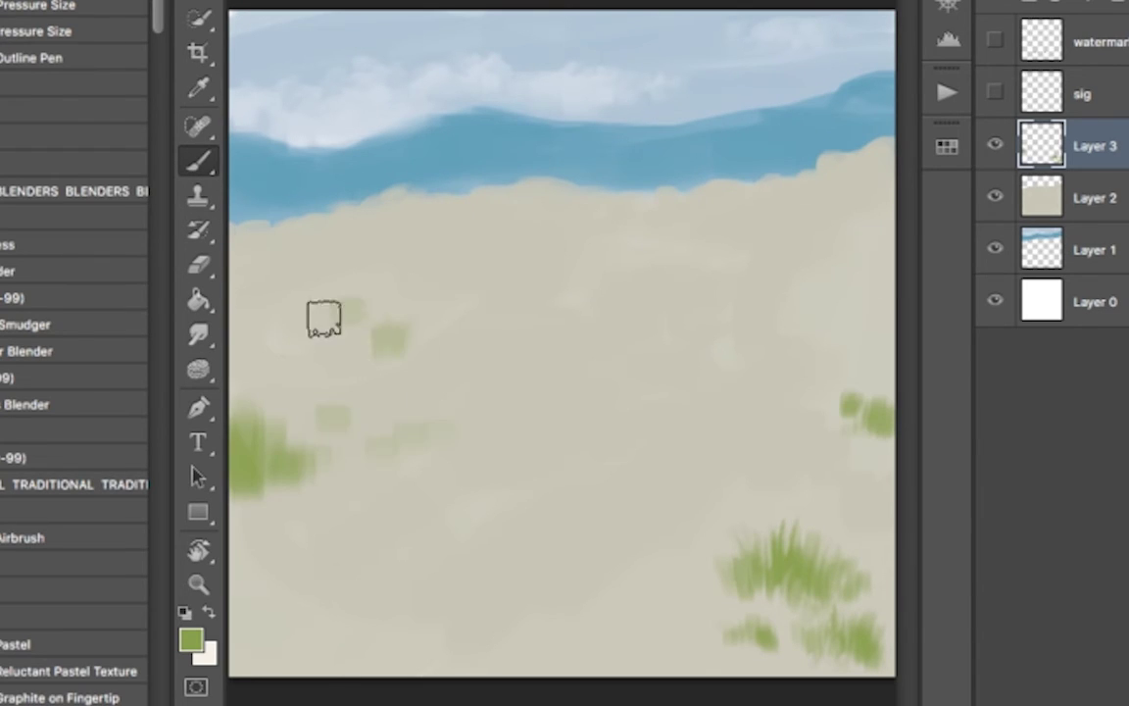
drag(323, 573, 353, 583)
drag(810, 331, 813, 335)
drag(862, 259, 659, 312)
drag(306, 315, 294, 321)
drag(244, 268, 281, 277)
drag(605, 194, 620, 209)
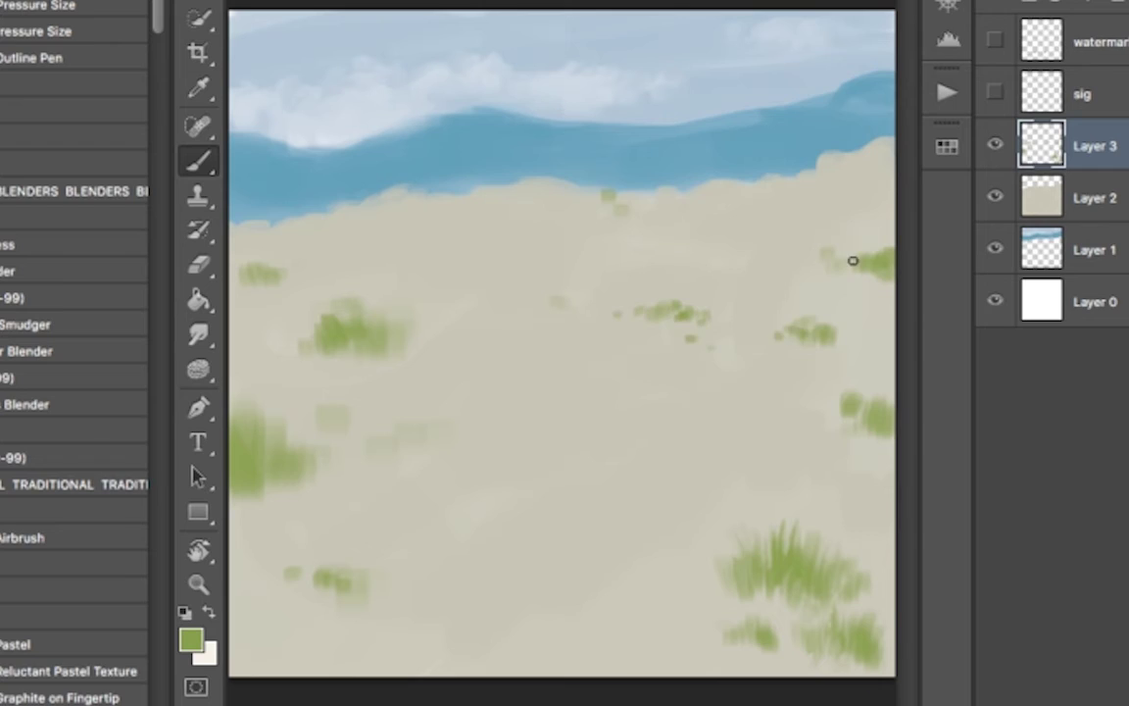
Step: Sample lighter and greyish greens and dab them onto the right-edge and lower-right grass
alt+click(853, 260)
mouse_move(831, 247)
mouse_down()
mouse_move(811, 261)
mouse_move(877, 229)
mouse_up()
alt+click(675, 310)
drag(593, 505, 667, 514)
drag(715, 568, 656, 642)
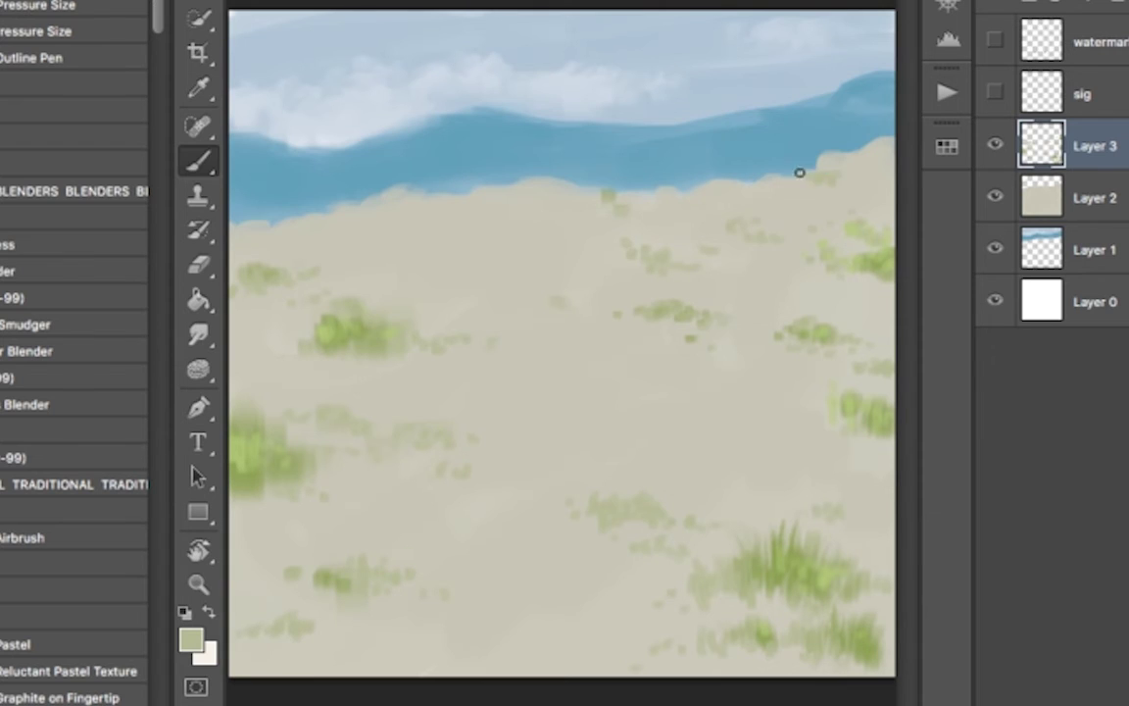
Step: Smudge grass tufts upward into streaks and draw a thin branching stroke in the lower-left sand
key(r)
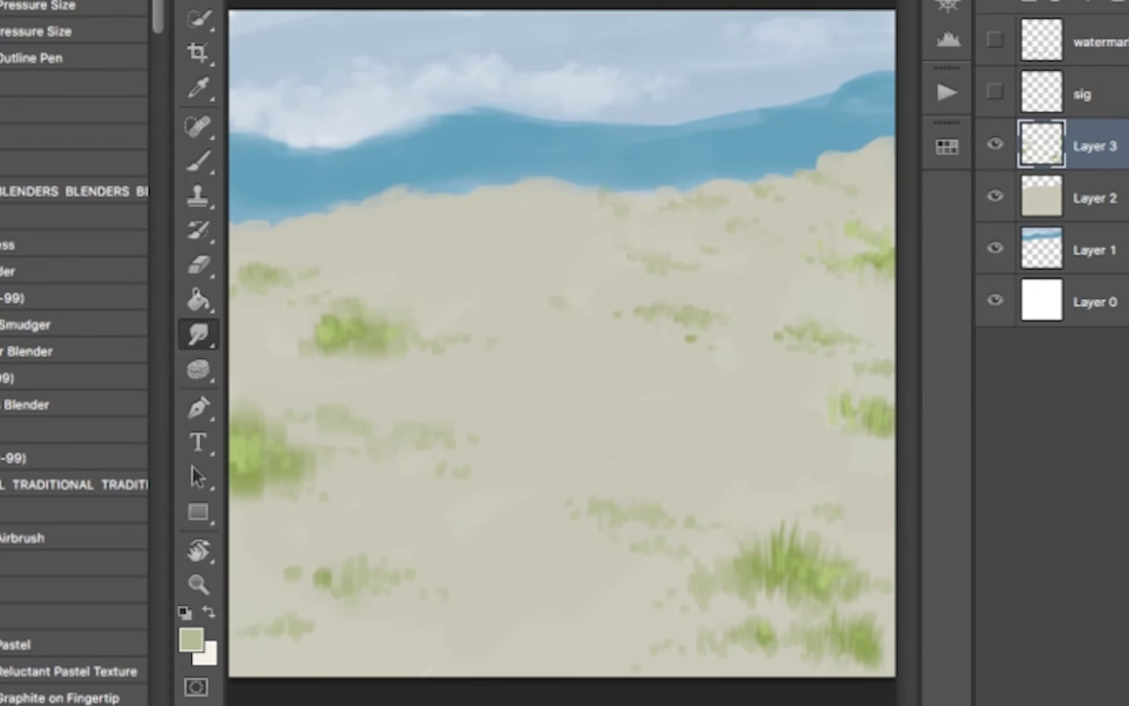
drag(260, 460, 284, 431)
drag(309, 333, 313, 294)
drag(348, 334, 348, 308)
key(b)
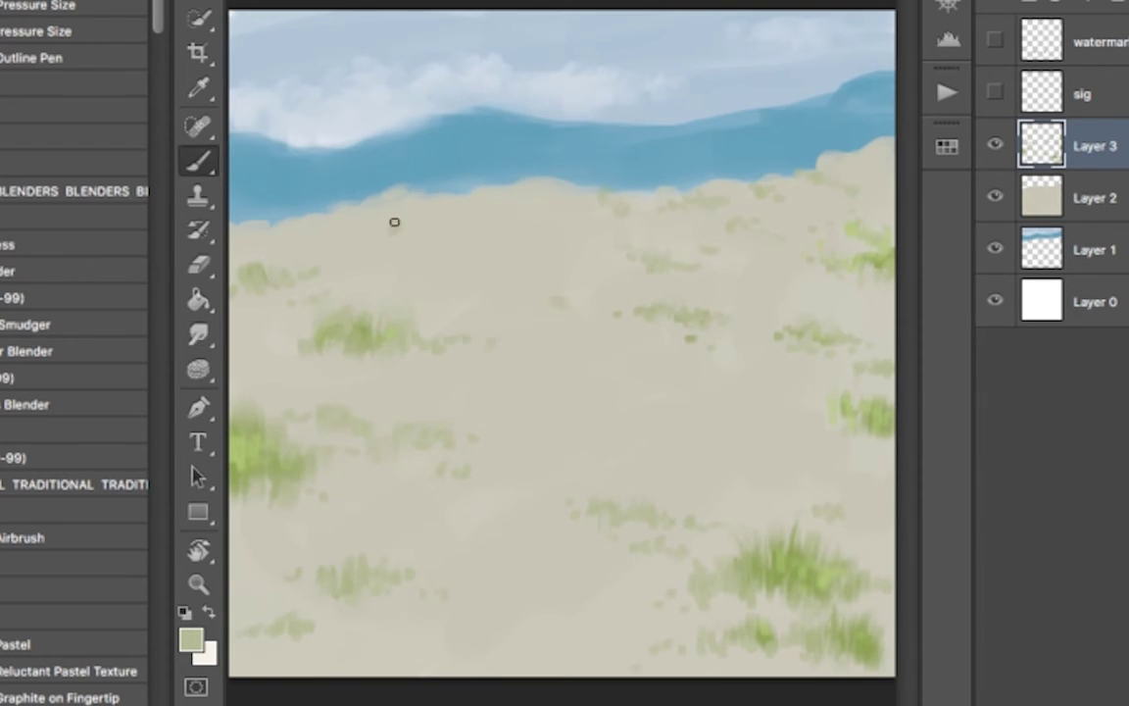
drag(311, 487, 364, 672)
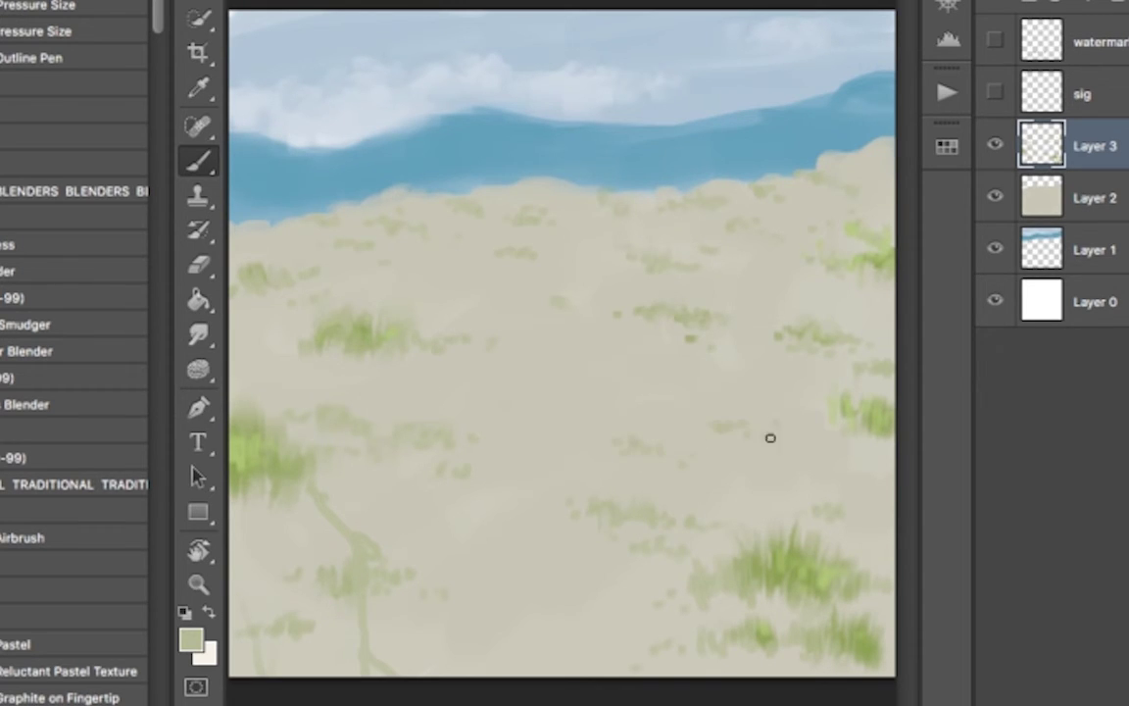
Step: Add dark green accent dabs to the grass patches around the dunes
key(r)
key(b)
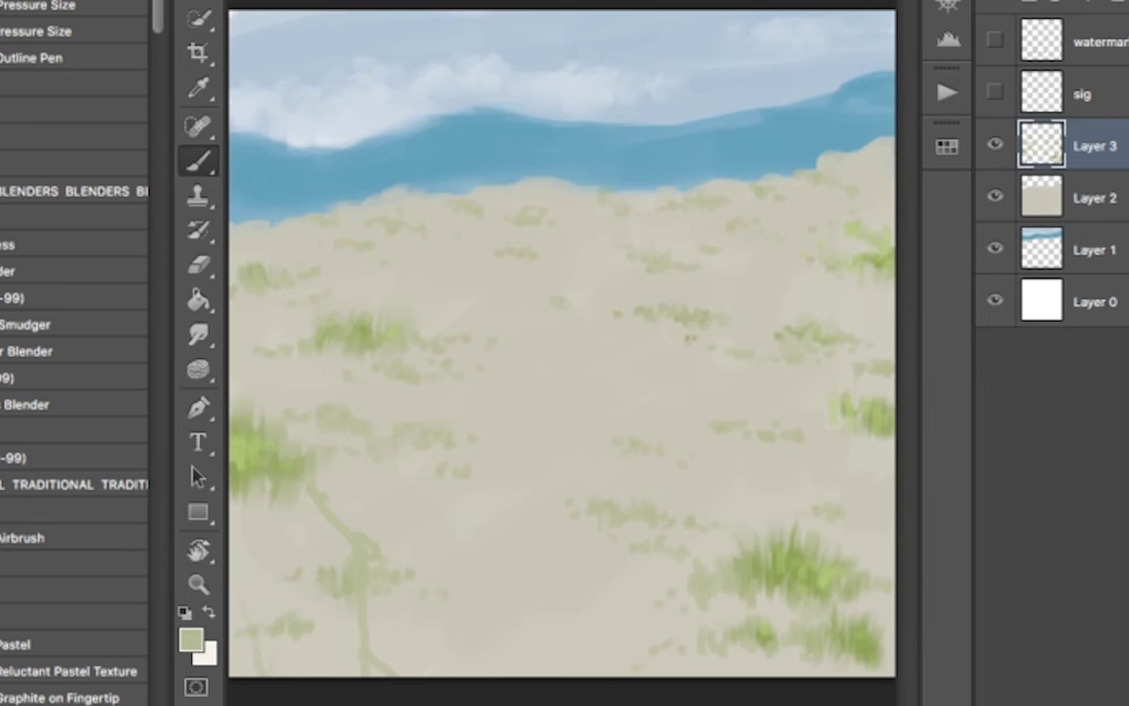
drag(245, 446, 327, 451)
drag(338, 576, 361, 586)
drag(765, 563, 813, 574)
drag(691, 578, 705, 583)
drag(677, 518, 691, 522)
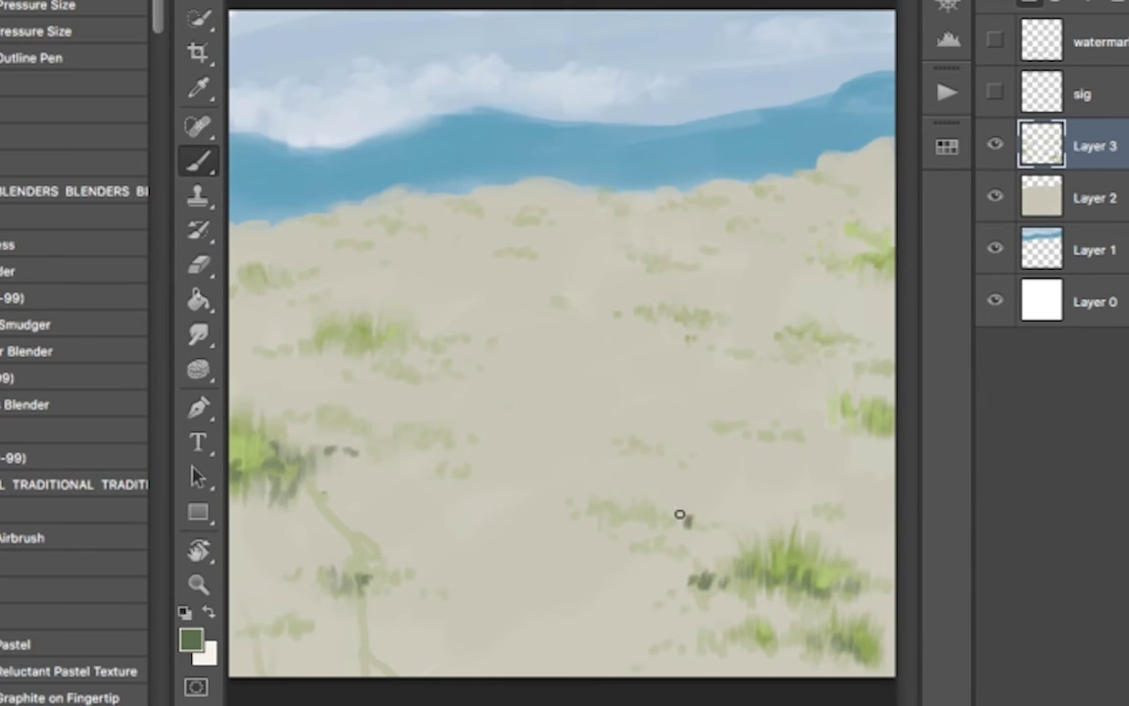
drag(750, 431, 769, 435)
click(1095, 249)
alt+click(877, 122)
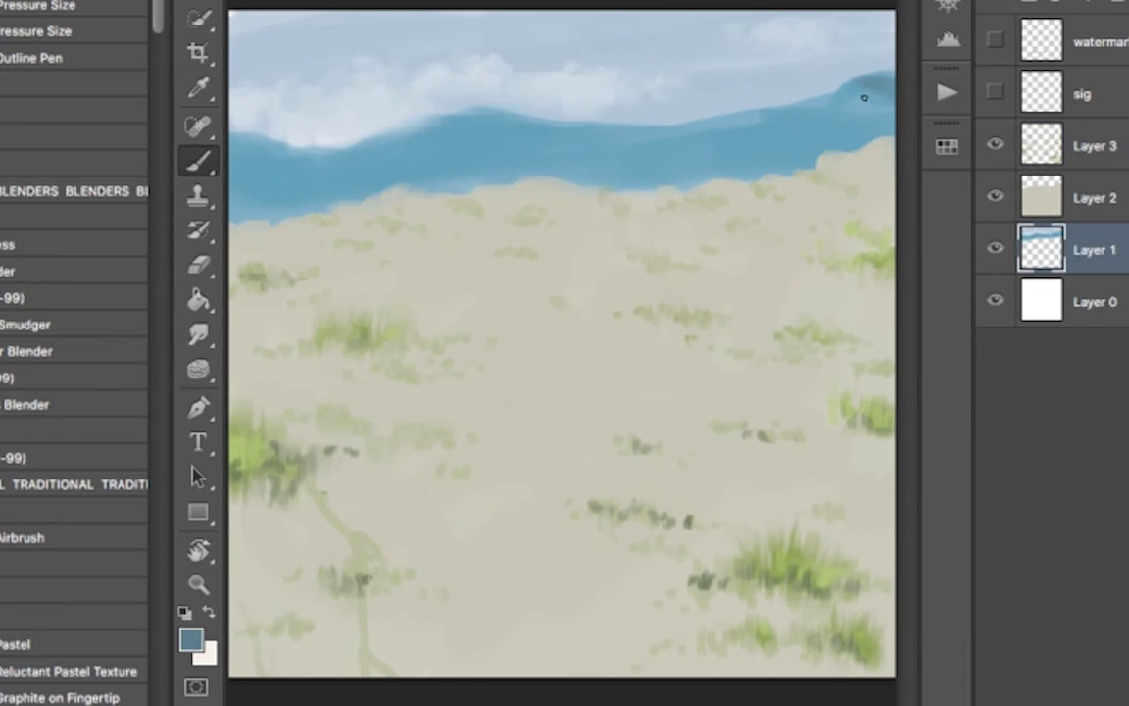
Step: Paint and smudge darker blue strokes to reshape the band into a mountain ridge
key(r)
key(b)
drag(617, 175, 446, 123)
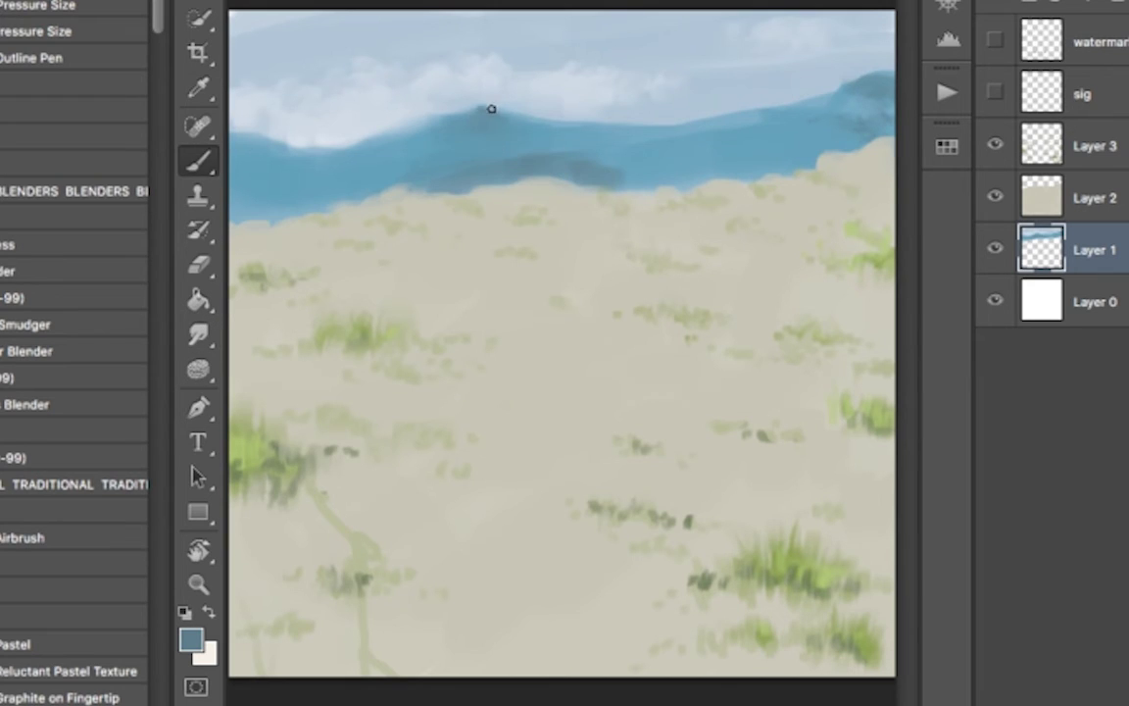
key(r)
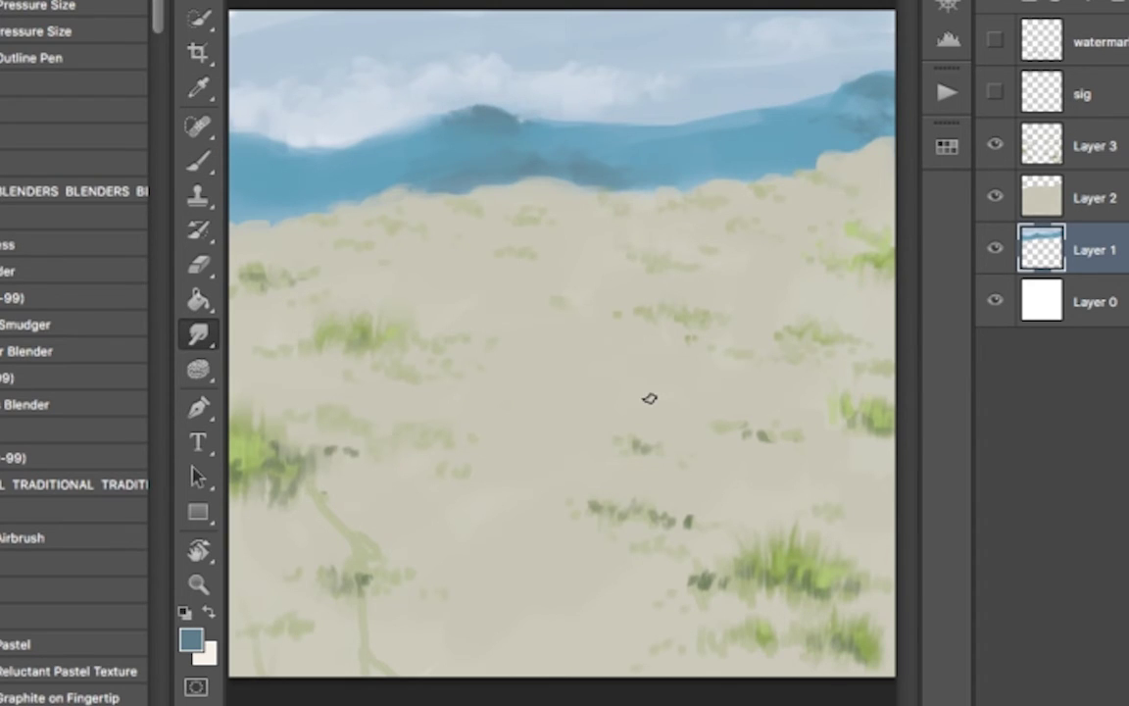
key(b)
mouse_move(557, 138)
mouse_down()
mouse_move(423, 189)
mouse_move(323, 190)
mouse_move(446, 123)
mouse_move(357, 154)
mouse_up()
Step: Repaint the mountains in deeper blue with pale sky-blue accents and smudge the peaks
alt+click(394, 115)
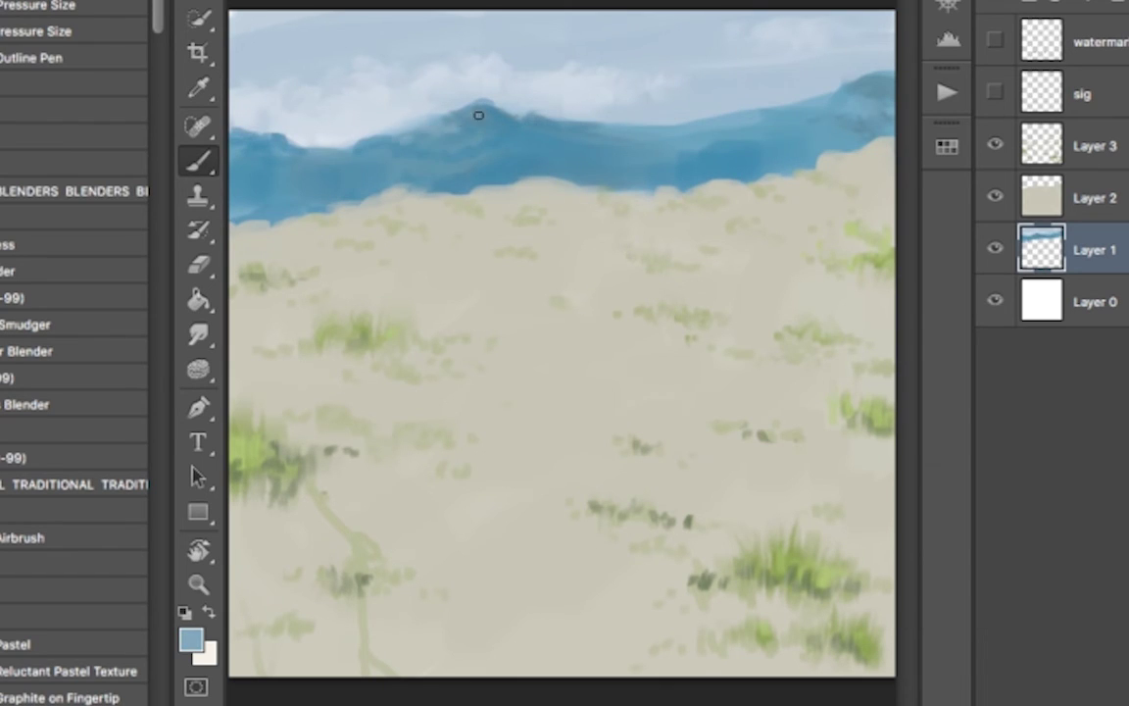
key(r)
key(b)
mouse_move(686, 152)
mouse_down()
mouse_move(526, 138)
mouse_move(475, 148)
mouse_up()
alt+click(370, 194)
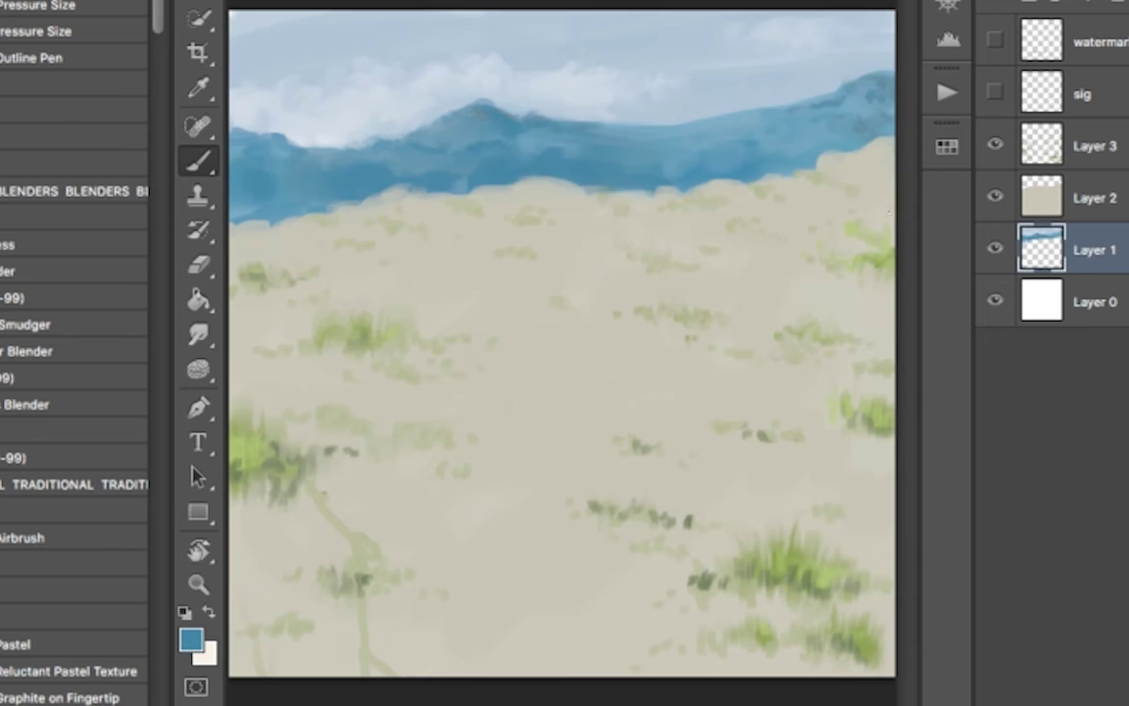
key(r)
key(b)
alt+click(402, 155)
key(r)
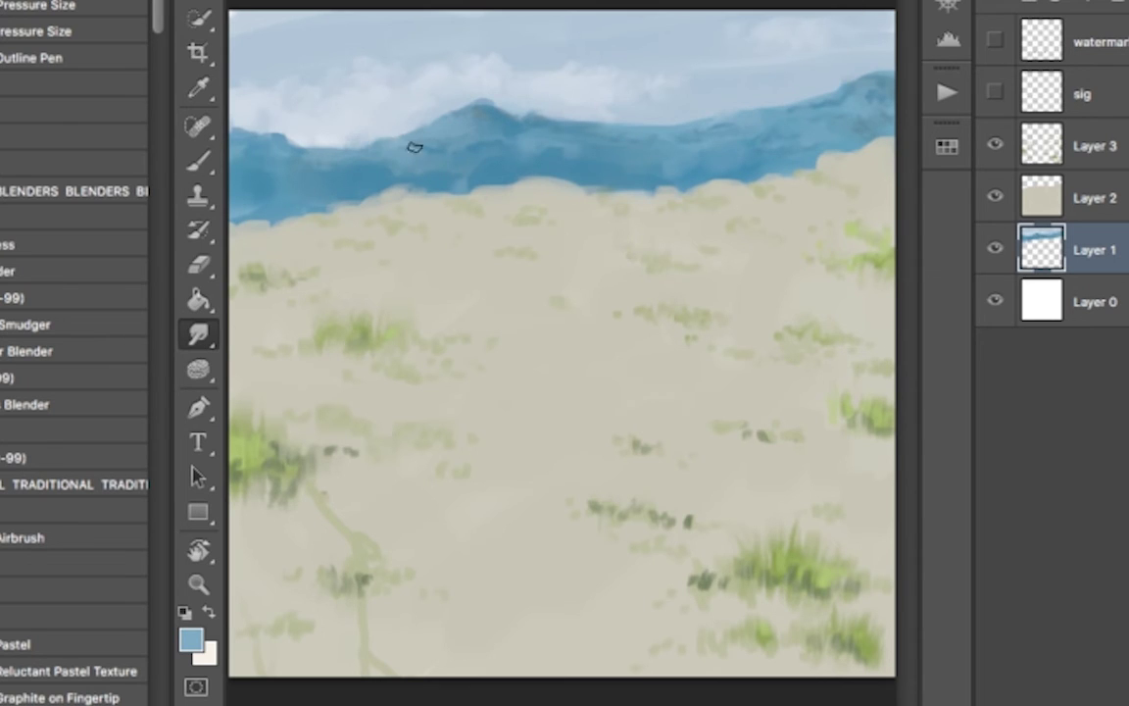
Step: Smudge away the lower-left branching stroke on Layer 3 and add Layer 4 above the sand
key(alt+bracketright)
key(alt+bracketright)
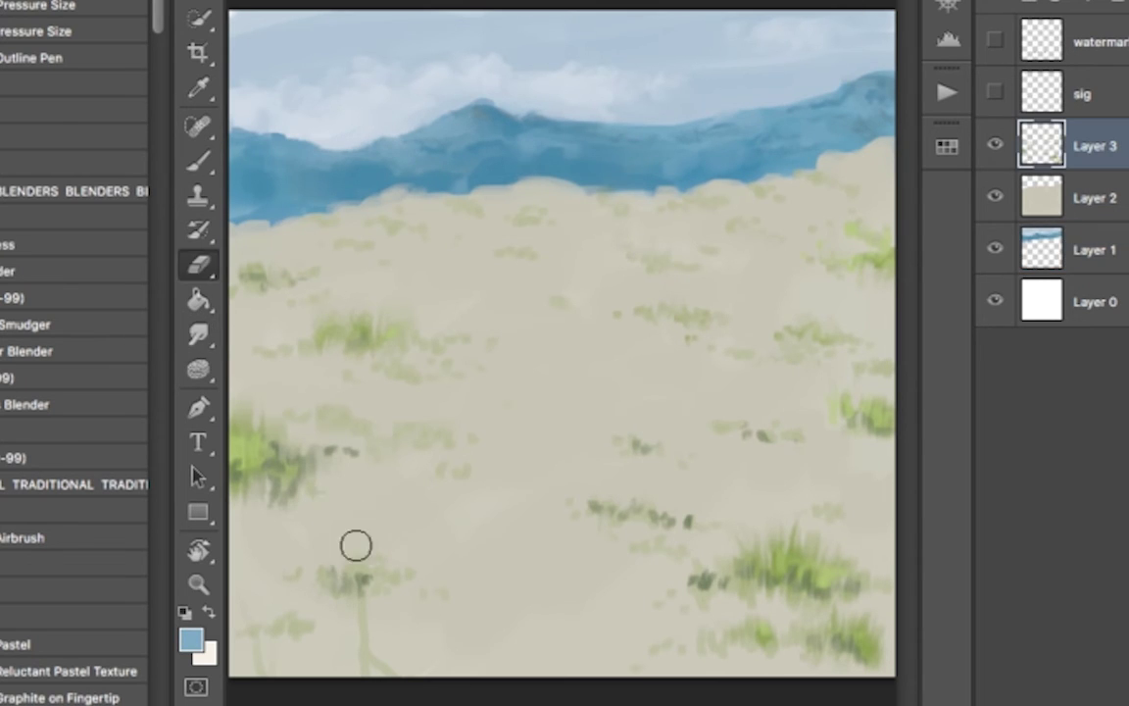
drag(356, 544, 249, 653)
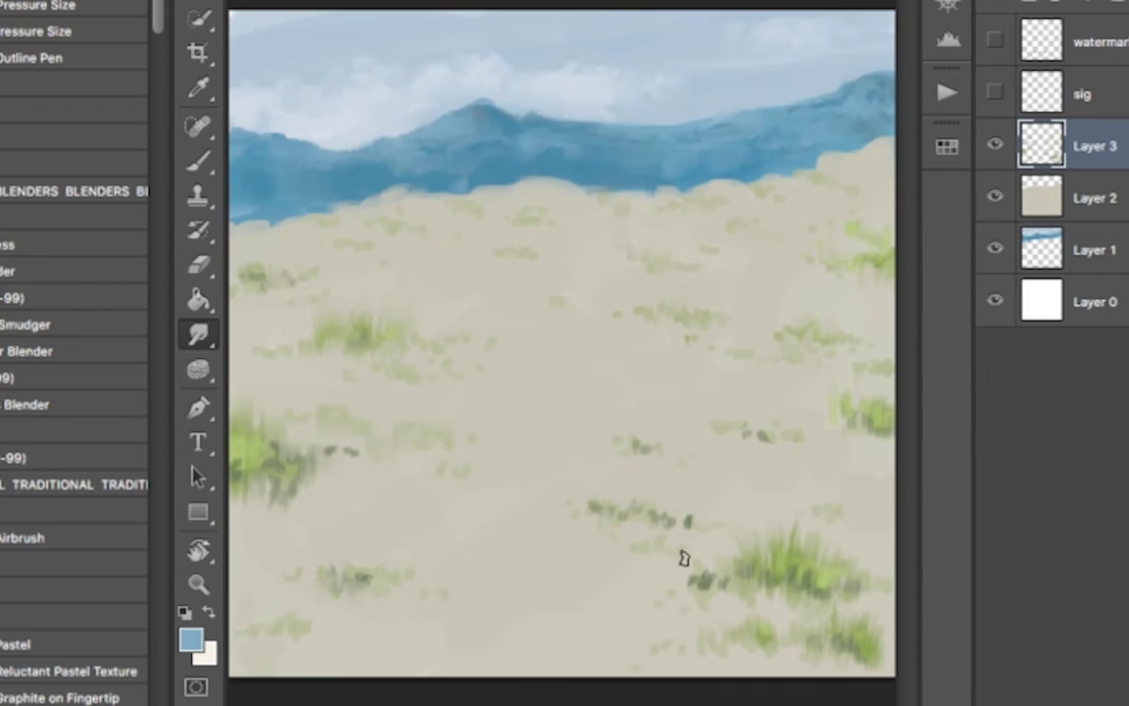
key(alt+bracketleft)
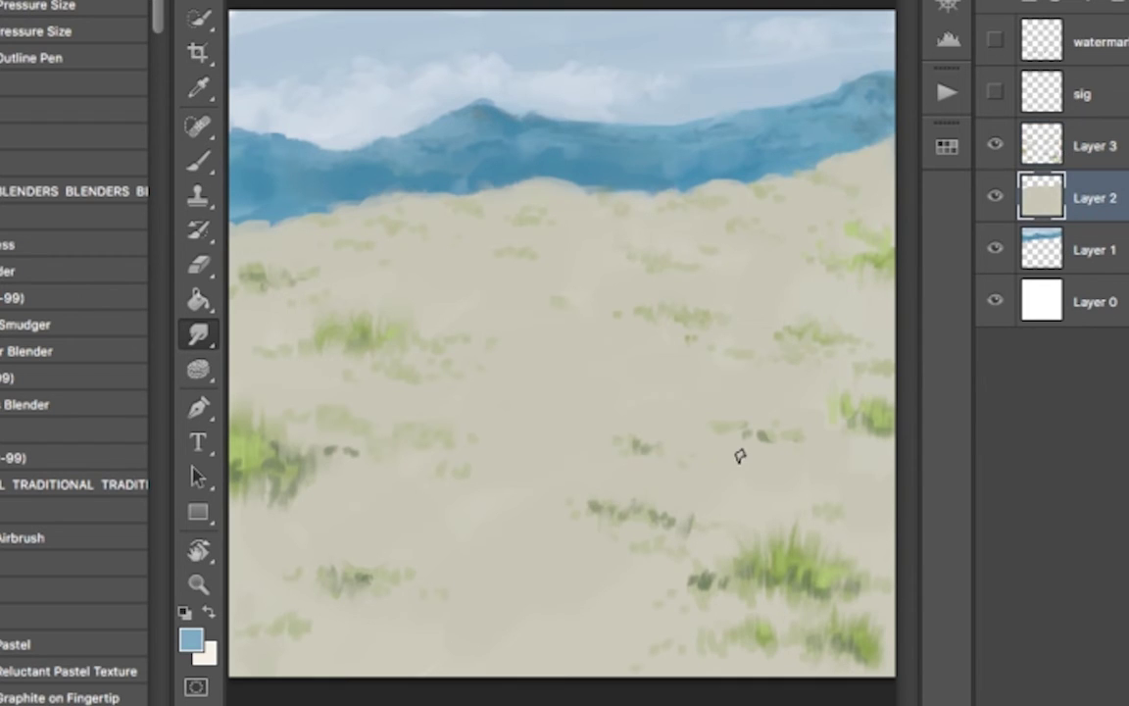
key(ctrl+shift+alt+n)
Step: Paint light cream highlights across the dunes on Layer 4
key(b)
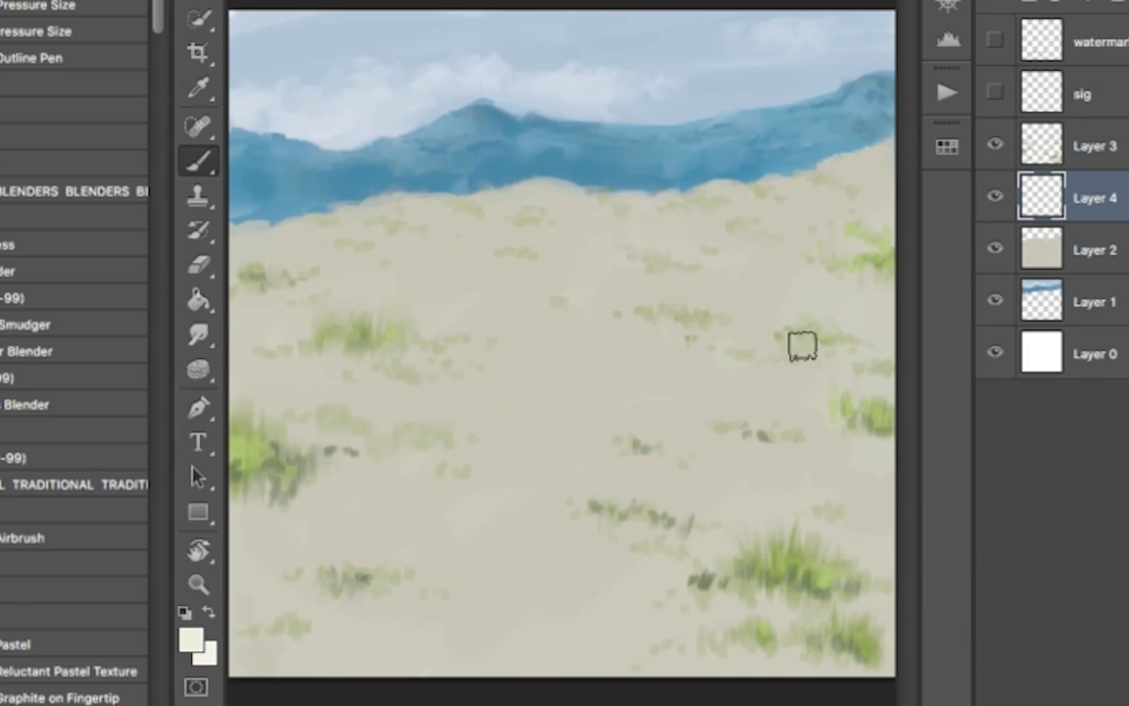
click(529, 201)
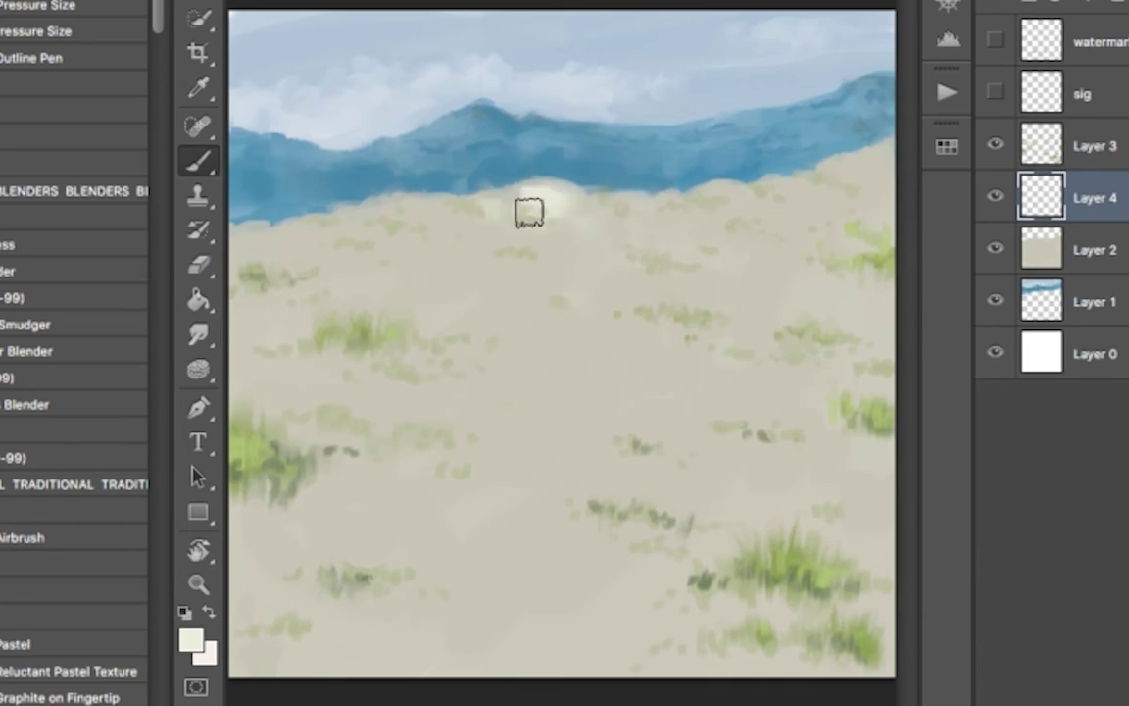
mouse_move(529, 211)
mouse_down()
mouse_move(784, 292)
mouse_move(683, 193)
mouse_move(632, 292)
mouse_move(332, 272)
mouse_move(468, 323)
mouse_move(802, 388)
mouse_move(669, 466)
mouse_move(335, 552)
mouse_move(530, 541)
mouse_up()
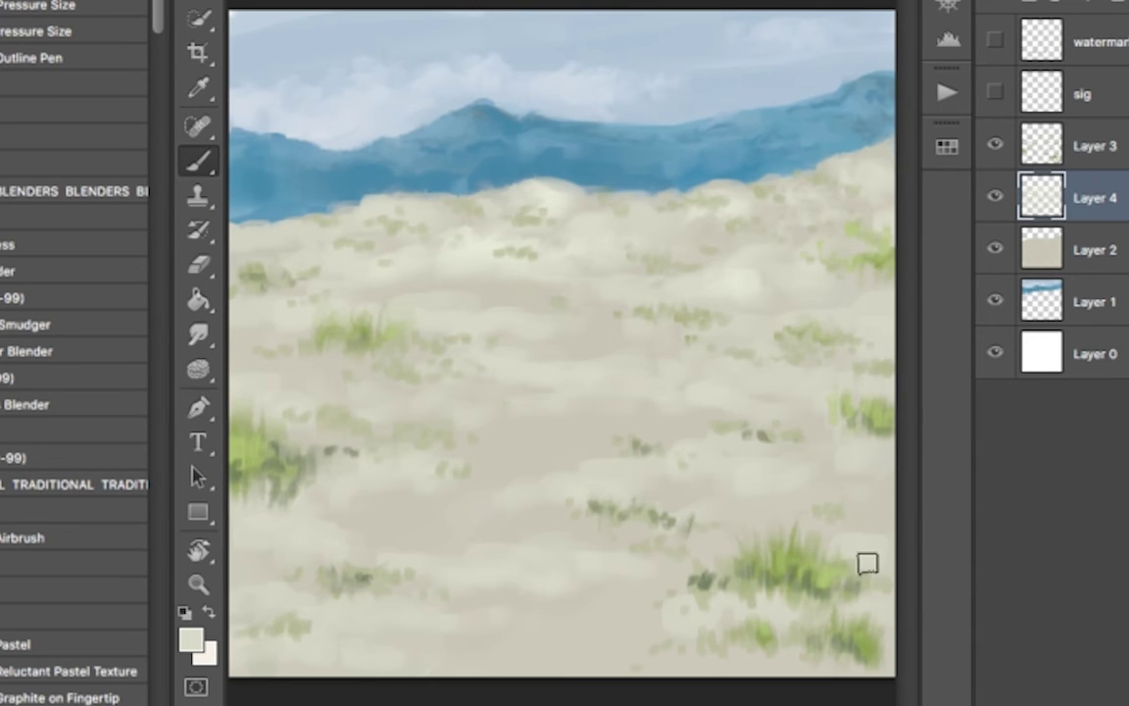
key(l)
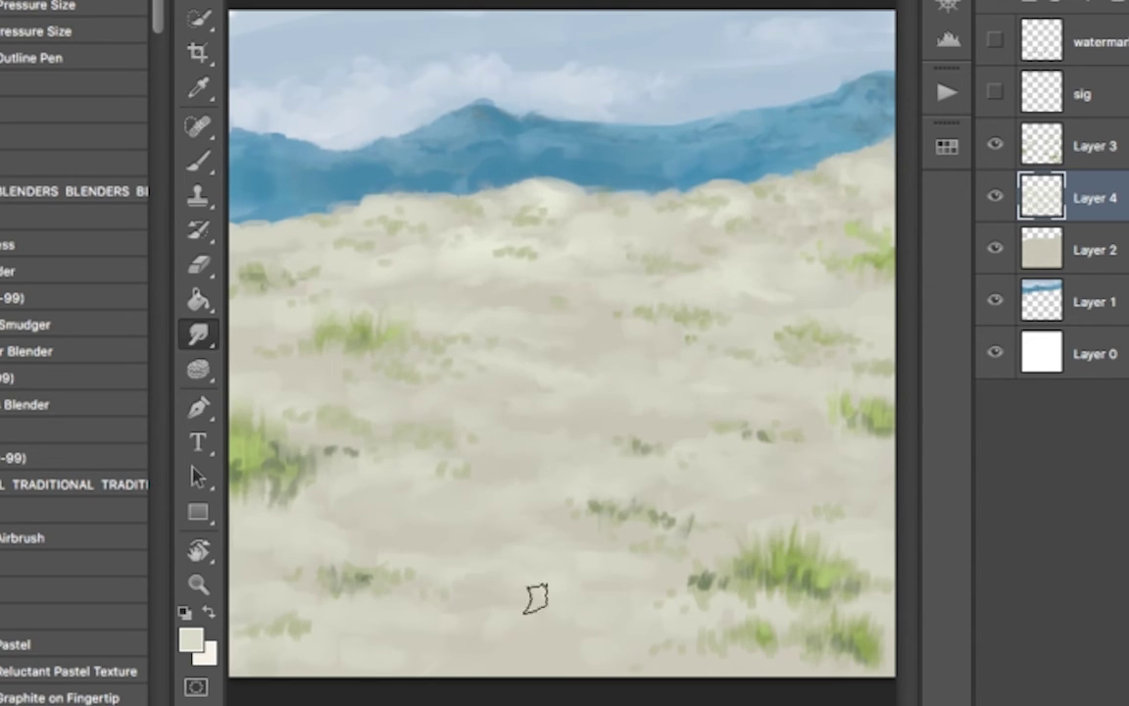
Step: Add Layer 5 above the grass and paint a pale cream shape mid-dunes
key(ctrl+alt+shift+n)
key(b)
mouse_move(421, 402)
mouse_down()
mouse_move(608, 348)
mouse_move(451, 402)
mouse_move(427, 485)
mouse_move(476, 521)
mouse_move(546, 409)
mouse_move(628, 541)
mouse_move(569, 580)
mouse_up()
Step: Shape the silhouette's hind legs with the eraser and paint the ears and top of the head
key(e)
drag(401, 568, 474, 649)
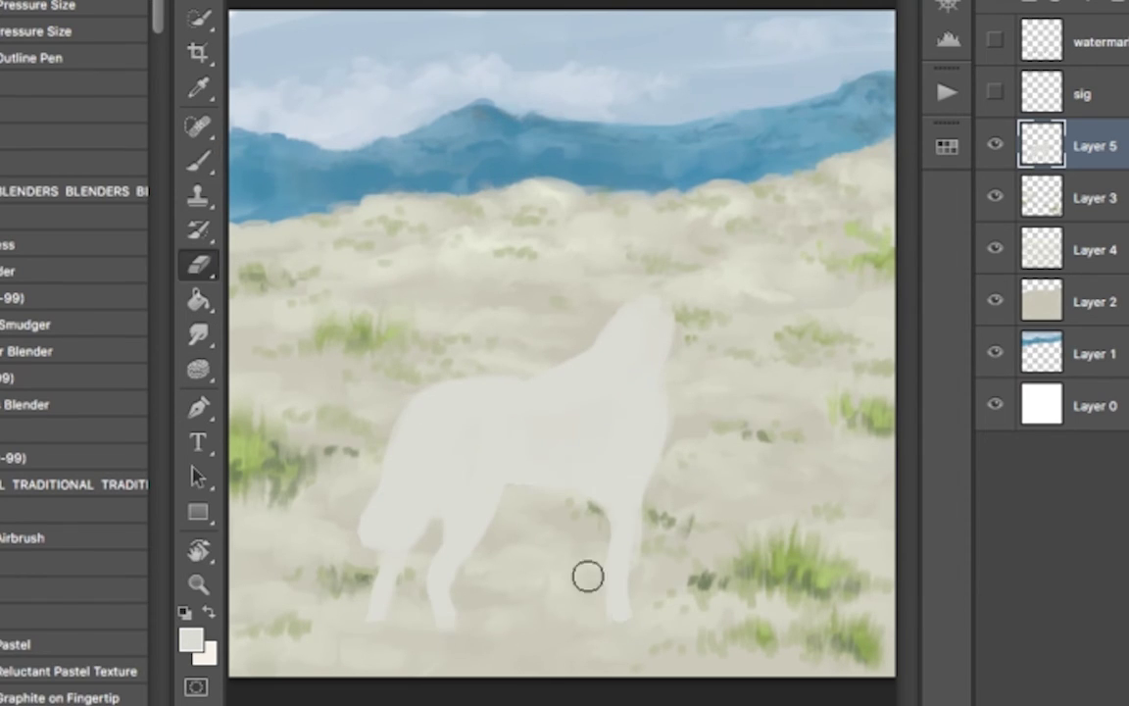
key(b)
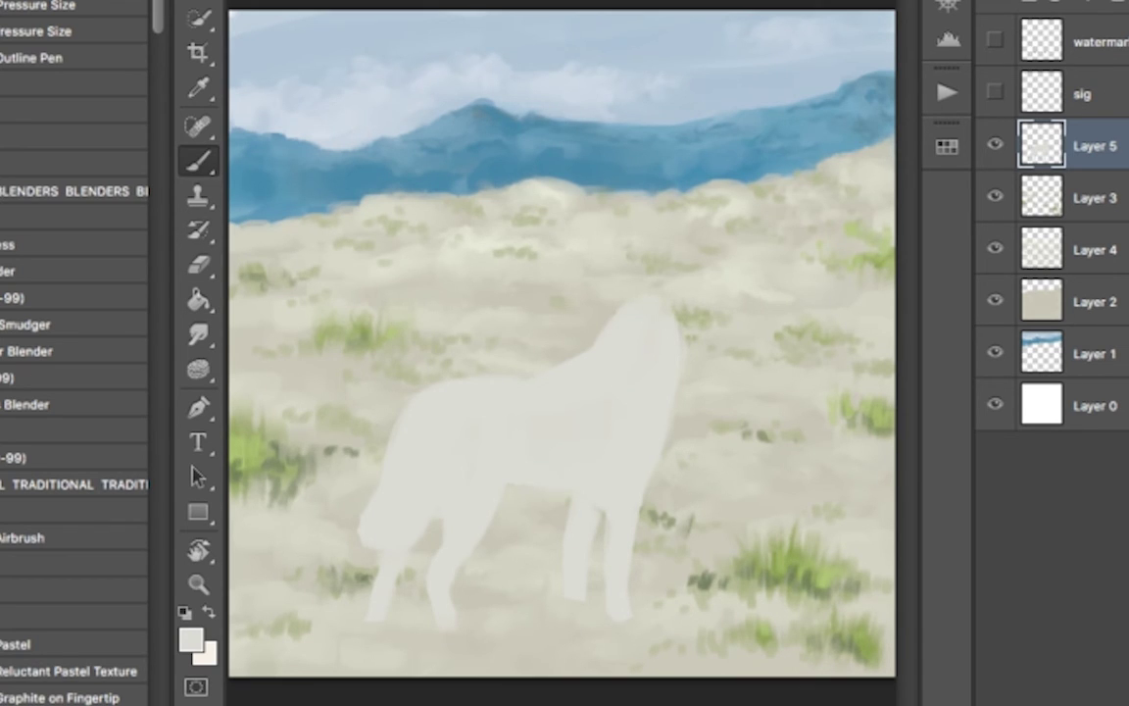
drag(678, 277, 690, 331)
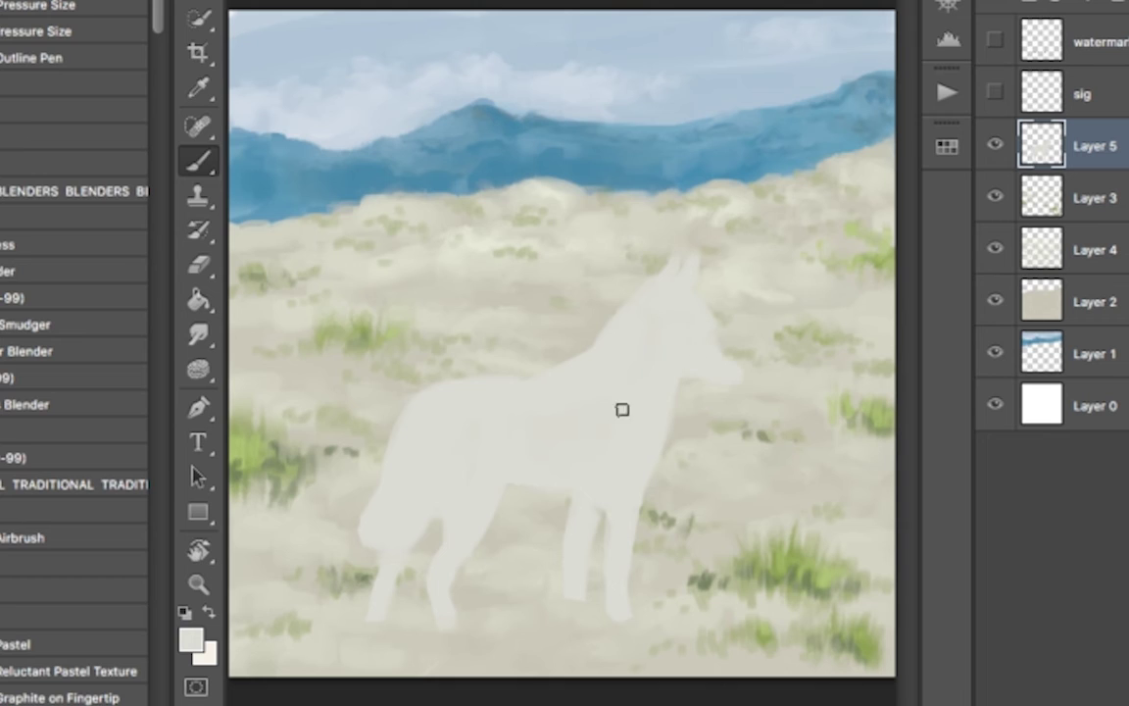
Step: Lasso the dog's head, warp it into a new shape and deselect
key(l)
drag(768, 454, 611, 251)
key(ctrl+t)
key(Return)
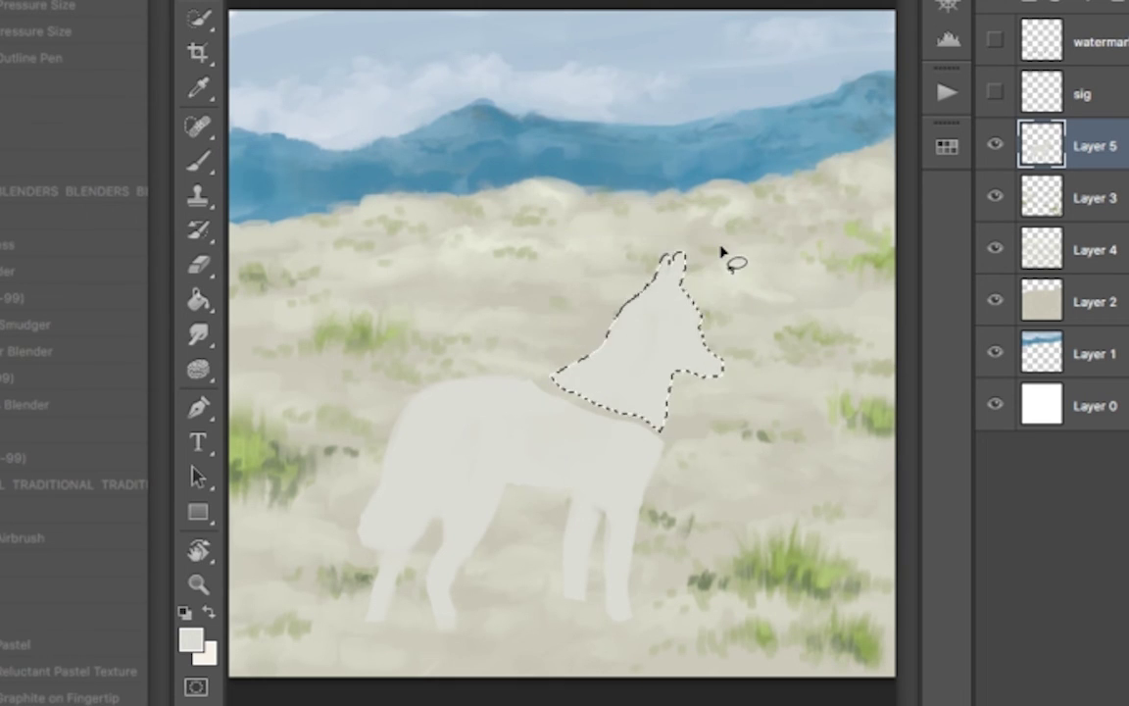
key(ctrl+d)
Step: Retouch the dog: cover the collar line, extend the hind leg, trim the head and fill the back notch
key(b)
key(e)
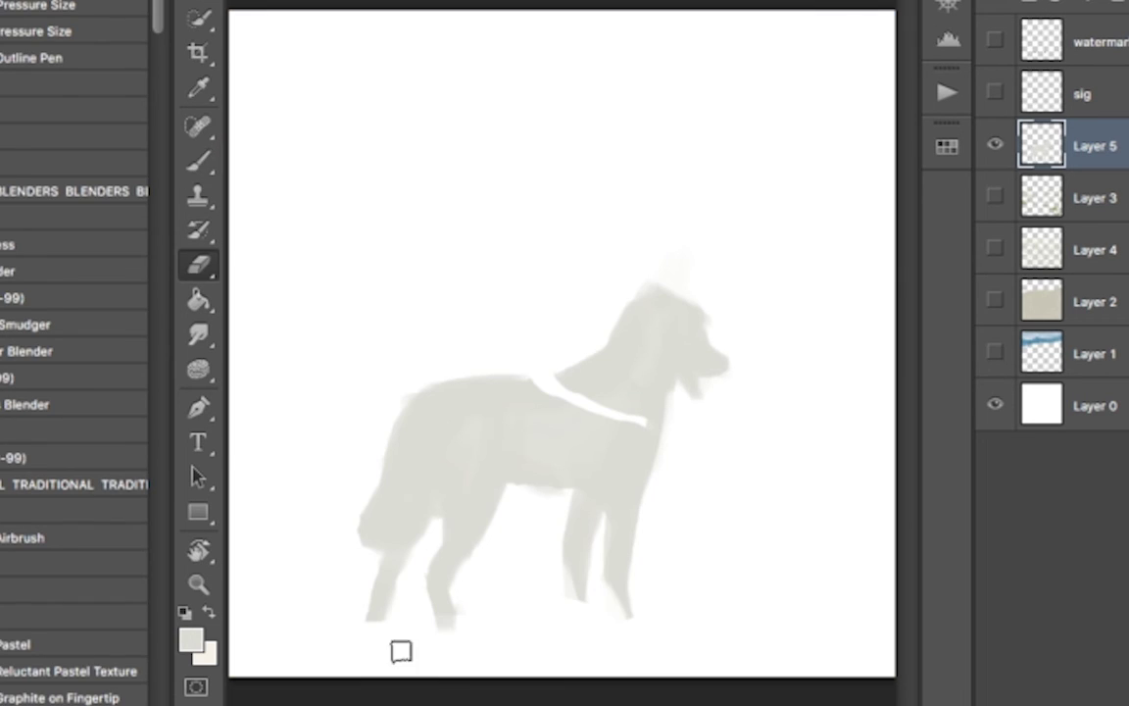
key(b)
drag(358, 519, 403, 555)
key(e)
key(b)
drag(637, 416, 422, 387)
key(e)
drag(666, 262, 597, 245)
key(b)
drag(754, 314, 700, 390)
Step: Retouch the dog's belly and leg outline with brush and eraser
key(s)
key(b)
key(e)
key(b)
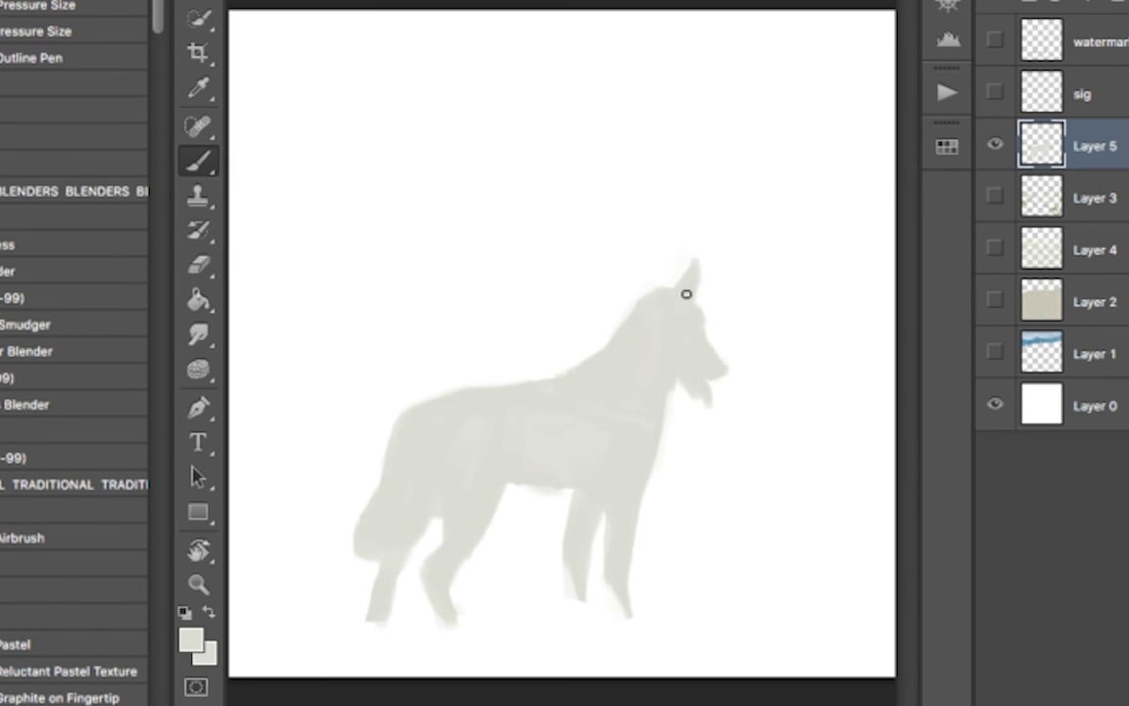
key(e)
drag(424, 385, 725, 357)
key(b)
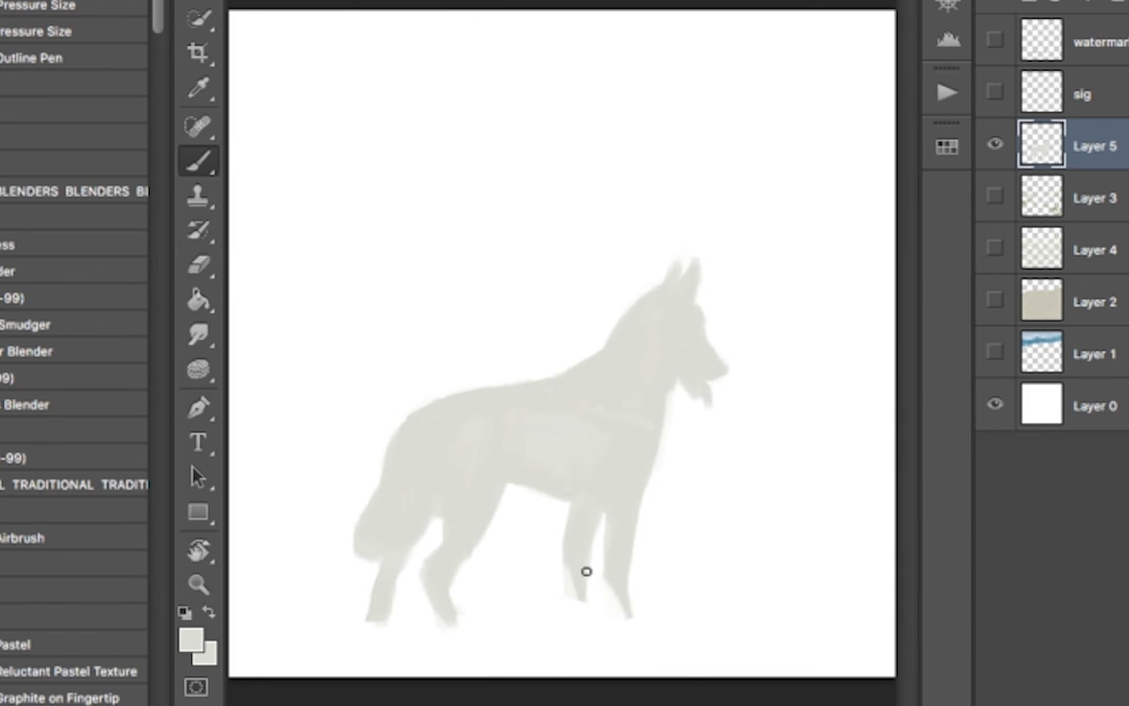
key(e)
key(b)
key(e)
key(b)
Step: Dismiss the clone-source warning, then lasso the snout and stretch it to the right
key(e)
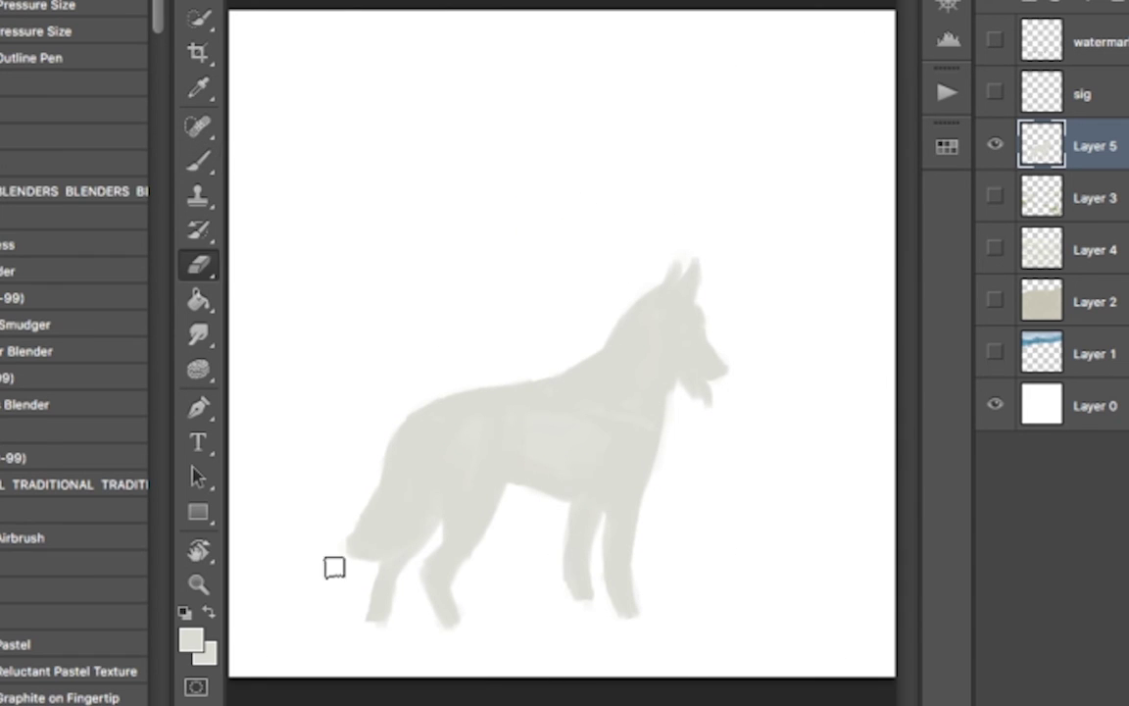
key(s)
click(725, 405)
key(Return)
key(b)
key(e)
drag(705, 286, 691, 461)
key(ctrl+t)
drag(754, 375, 786, 372)
key(Return)
key(ctrl+d)
Step: Touch up the silhouette further, outlining the head and then deselecting it
key(b)
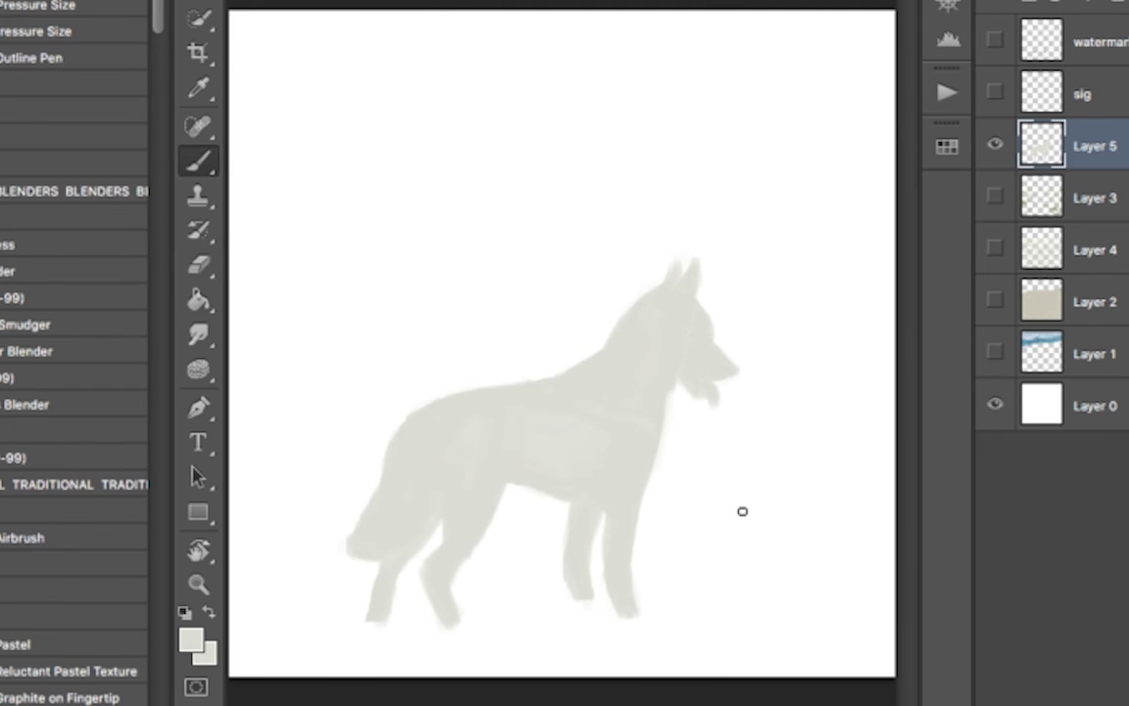
key(e)
key(b)
key(e)
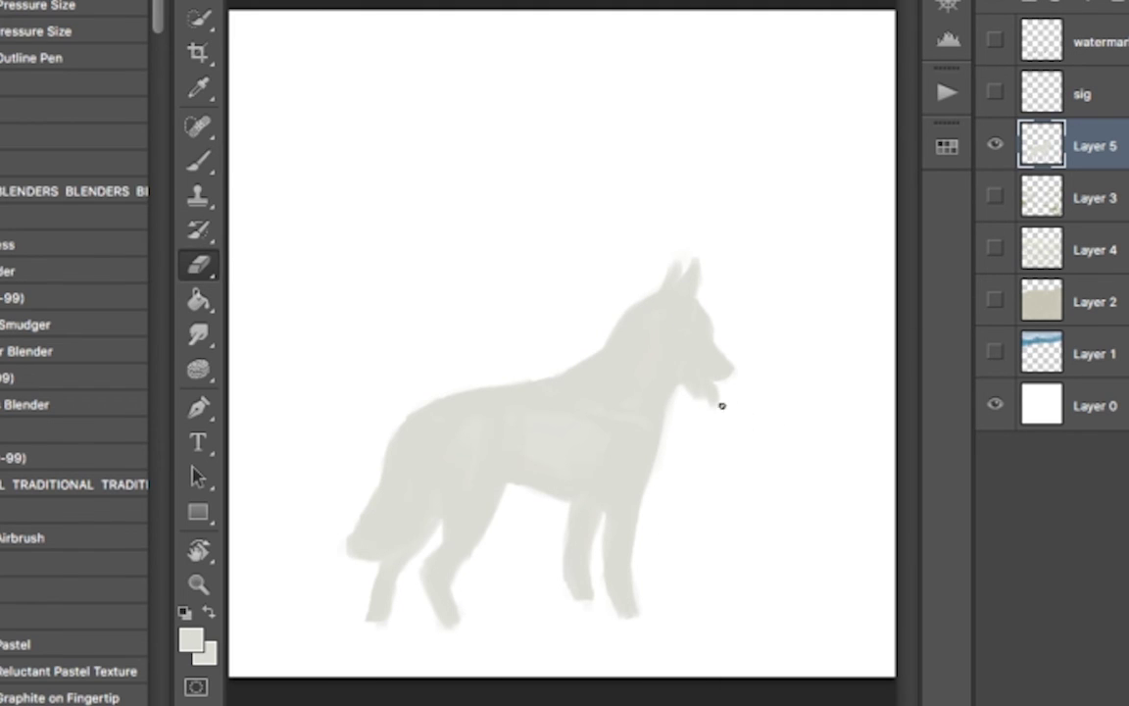
key(l)
drag(686, 257, 613, 364)
key(ctrl+d)
key(e)
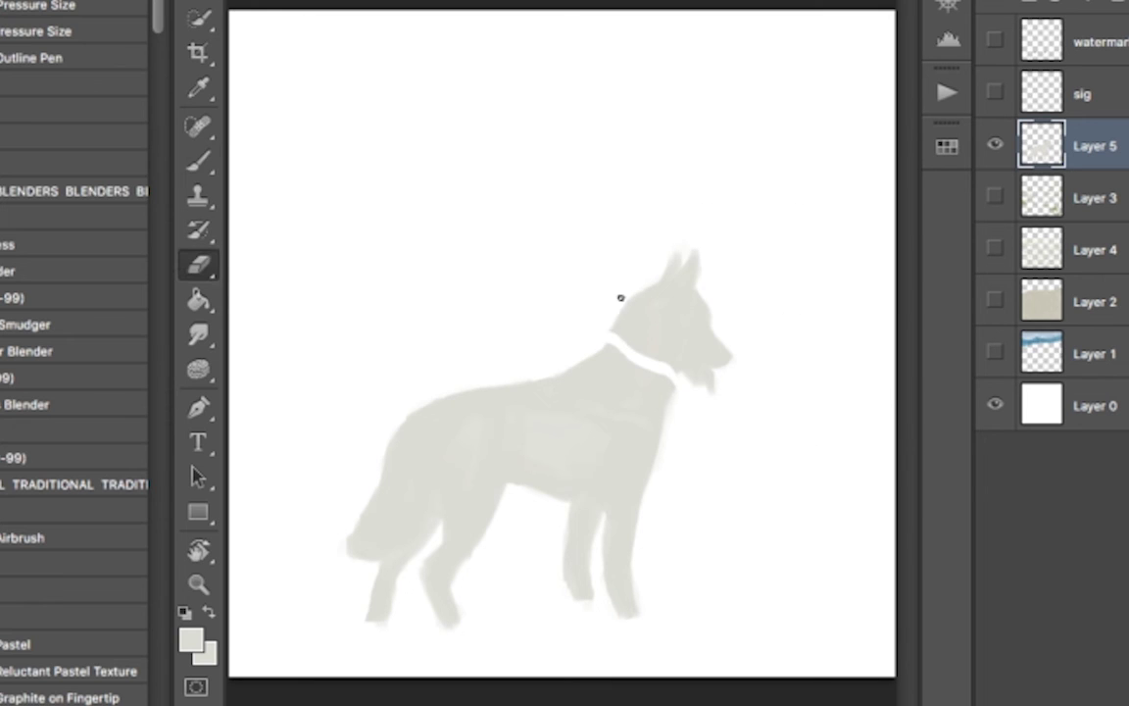
key(b)
Step: Show the landscape layers again and shrink the dog toward the lower left
drag(995, 197, 995, 354)
key(ctrl+t)
drag(733, 230, 627, 304)
key(Return)
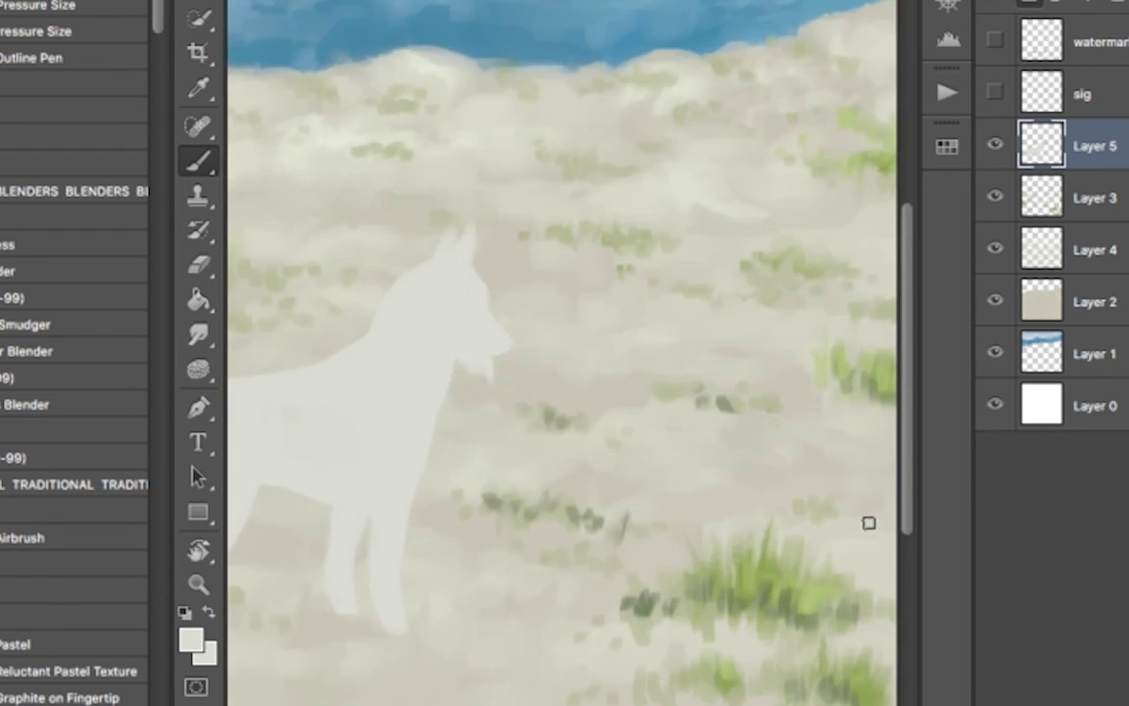
Step: Pick a dark grey and paint a patch on the dog's back
click(191, 639)
click(794, 260)
key(Return)
mouse_move(490, 416)
mouse_down()
mouse_move(449, 411)
mouse_move(461, 451)
mouse_up()
Step: Deepen the dune tones on Layer 4 with a Levels adjustment
click(1120, 257)
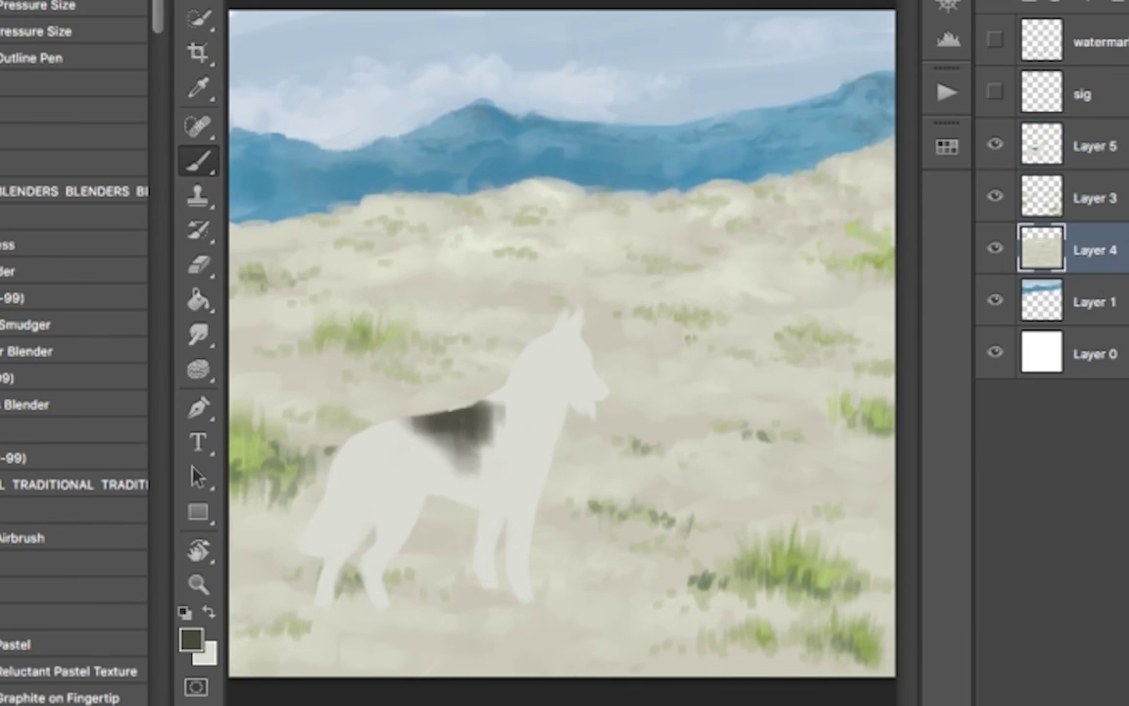
key(ctrl+l)
drag(885, 480, 940, 480)
key(Return)
click(1095, 197)
Step: On Layer 5, brush dark fur across the husky's back, neck, chest and shoulder
key(b)
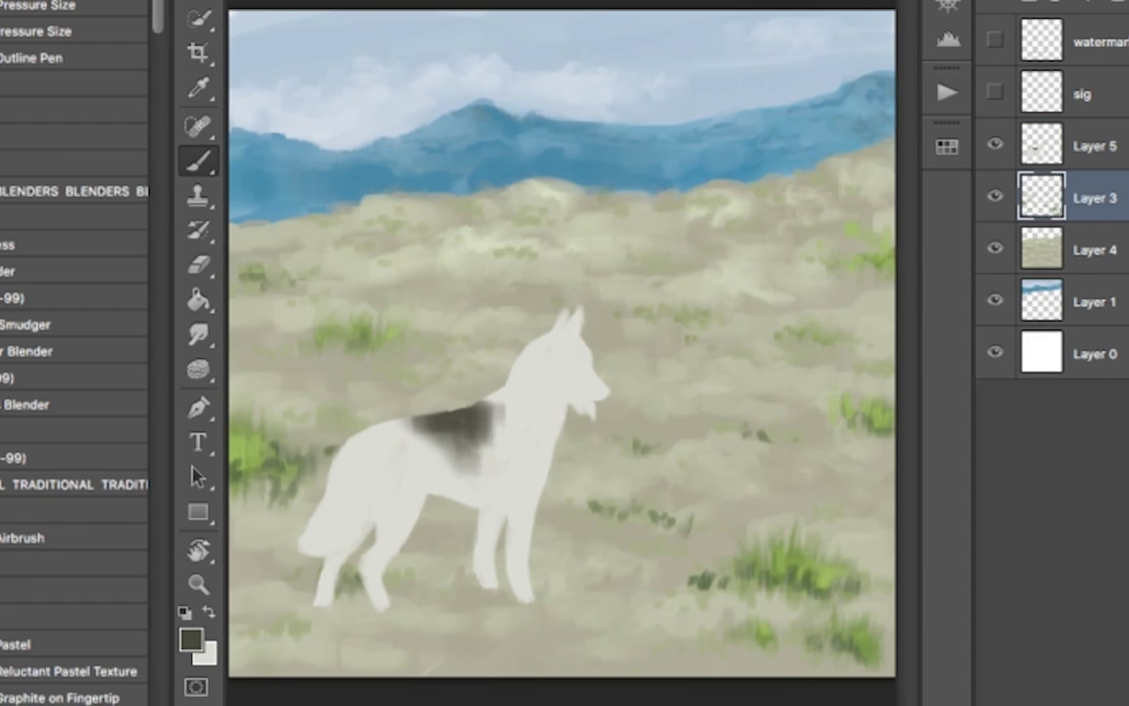
click(1095, 145)
mouse_move(549, 328)
mouse_down()
mouse_move(451, 411)
mouse_move(363, 441)
mouse_up()
drag(392, 387, 333, 431)
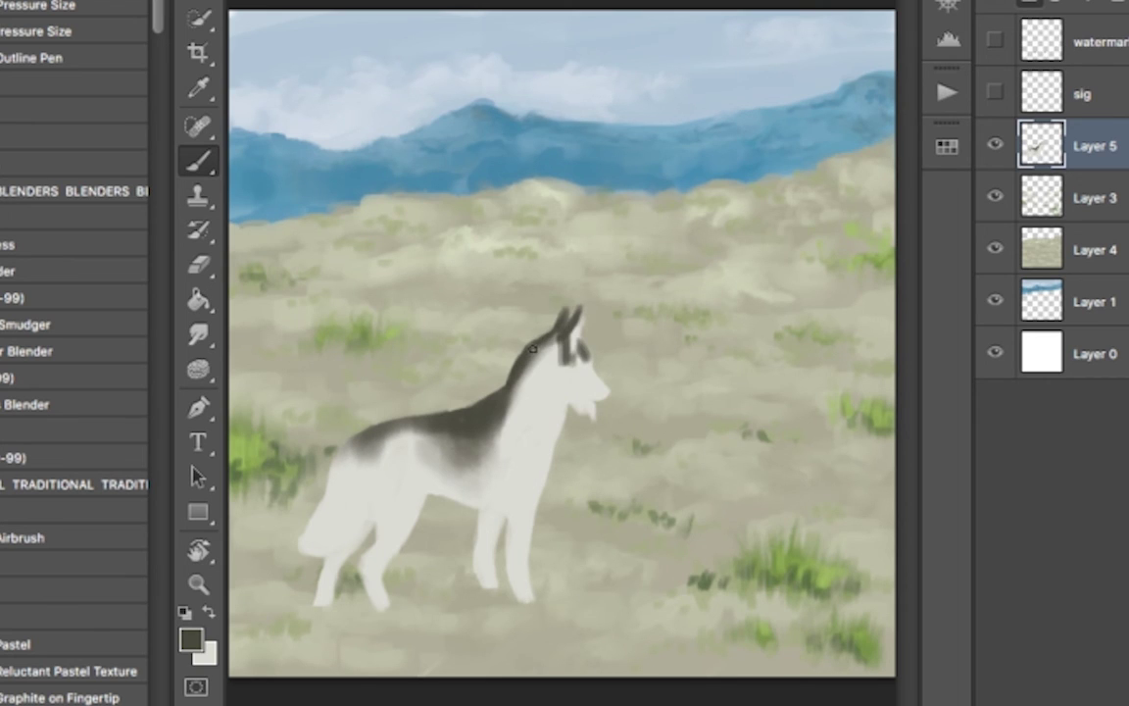
mouse_move(505, 311)
mouse_down()
mouse_move(480, 410)
mouse_move(446, 417)
mouse_move(451, 432)
mouse_up()
drag(485, 382, 463, 445)
drag(428, 392, 362, 436)
drag(490, 324, 571, 378)
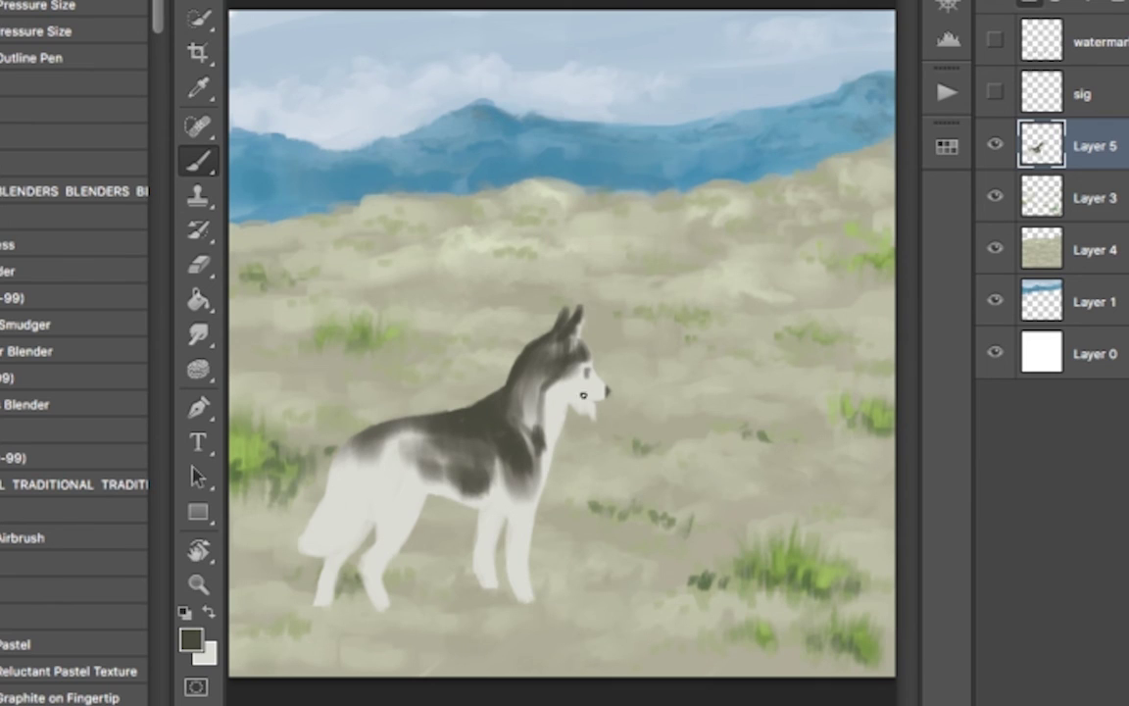
Step: Sample dark fur colours, add more dark strokes over the neck and back, and smudge them
alt+click(485, 446)
mouse_move(505, 343)
mouse_down()
mouse_move(475, 402)
mouse_move(436, 422)
mouse_up()
drag(456, 392, 508, 398)
alt+click(523, 483)
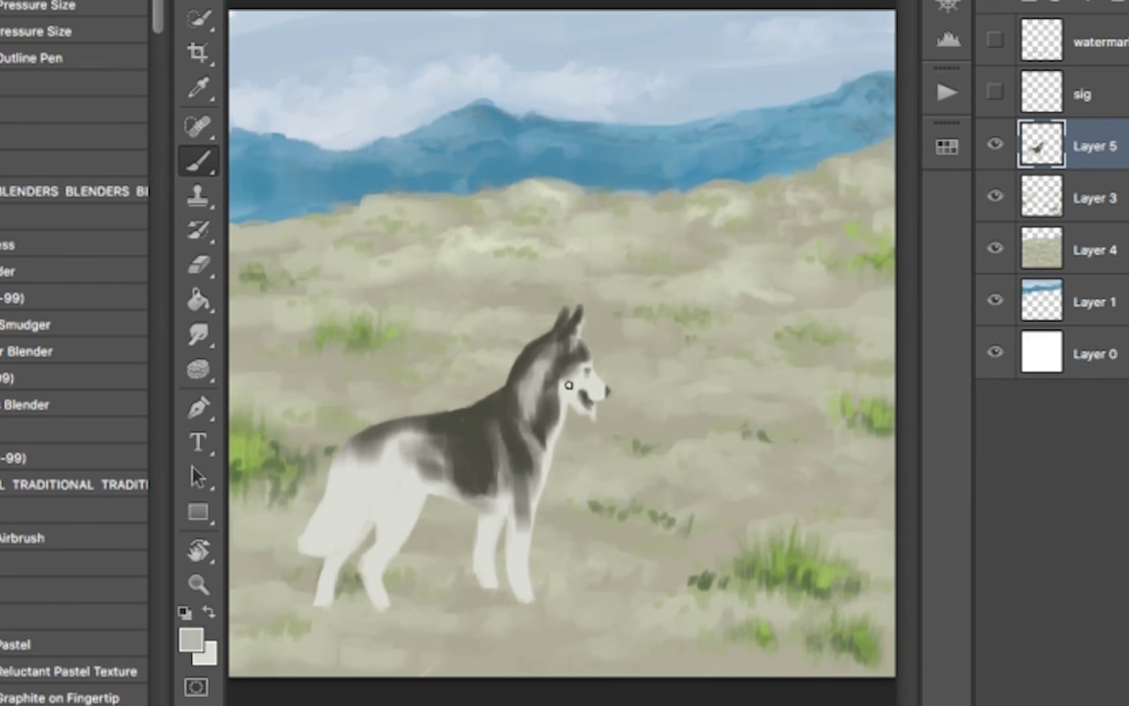
key(r)
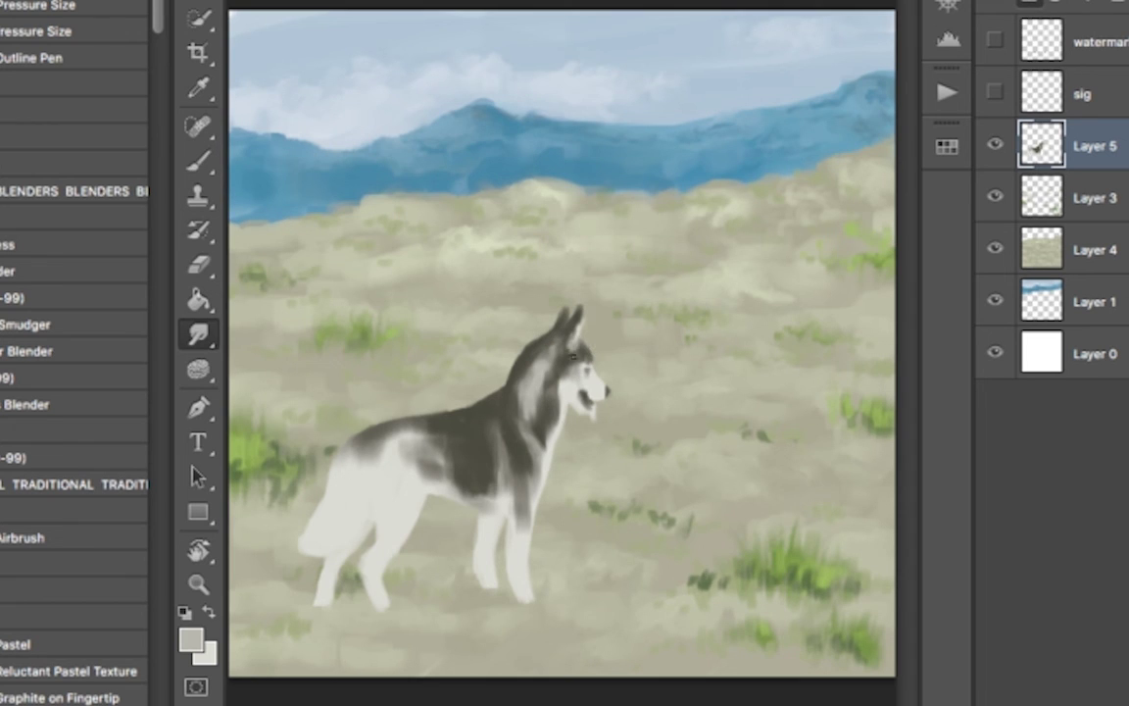
key(b)
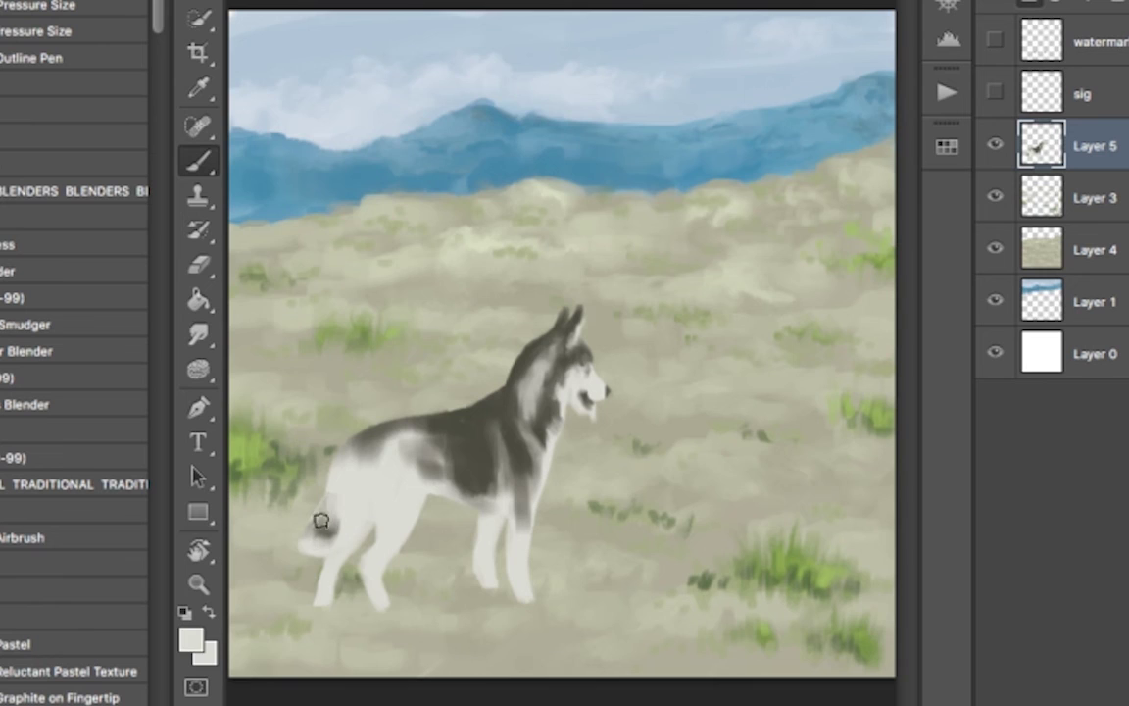
Step: Paint dark grey down the husky's hip, tail and back, blending with the Smudge tool
alt+click(361, 449)
drag(364, 478, 367, 522)
key(r)
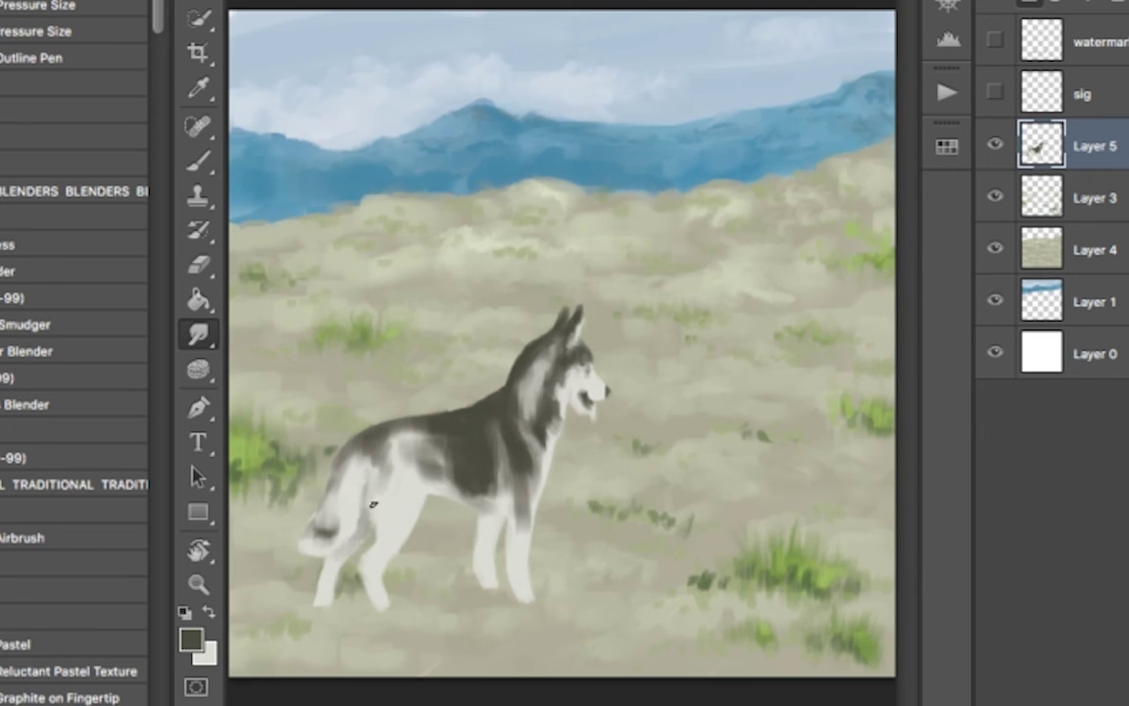
key(b)
alt+click(347, 424)
drag(353, 460, 384, 397)
key(r)
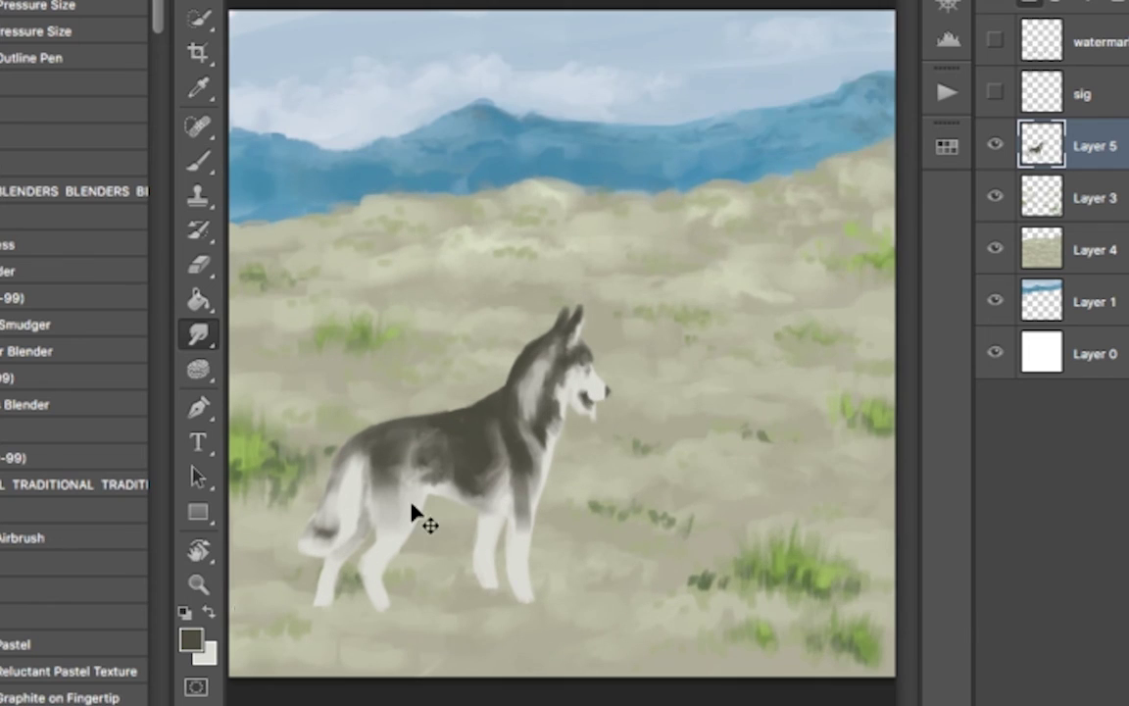
Step: Lighten the husky's hip with a sampled cream colour, then smudge the fur
alt+click(416, 521)
key(b)
mouse_move(319, 436)
mouse_down()
mouse_move(366, 484)
mouse_move(397, 431)
mouse_up()
alt+click(414, 465)
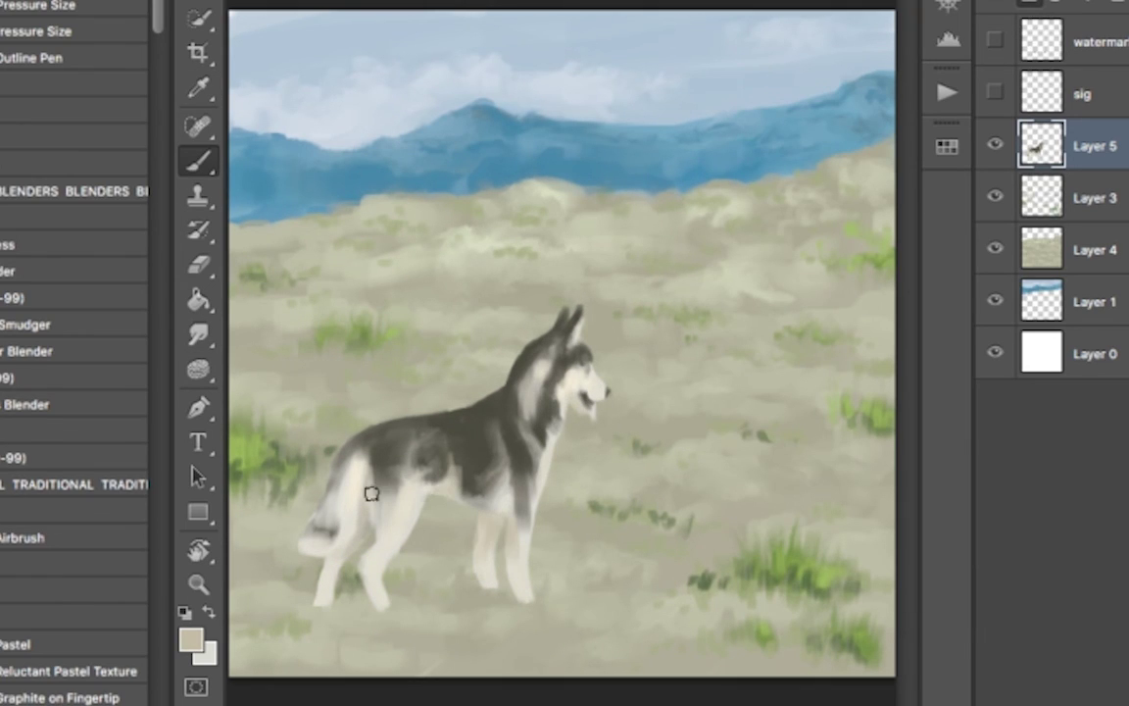
alt+click(387, 555)
key(r)
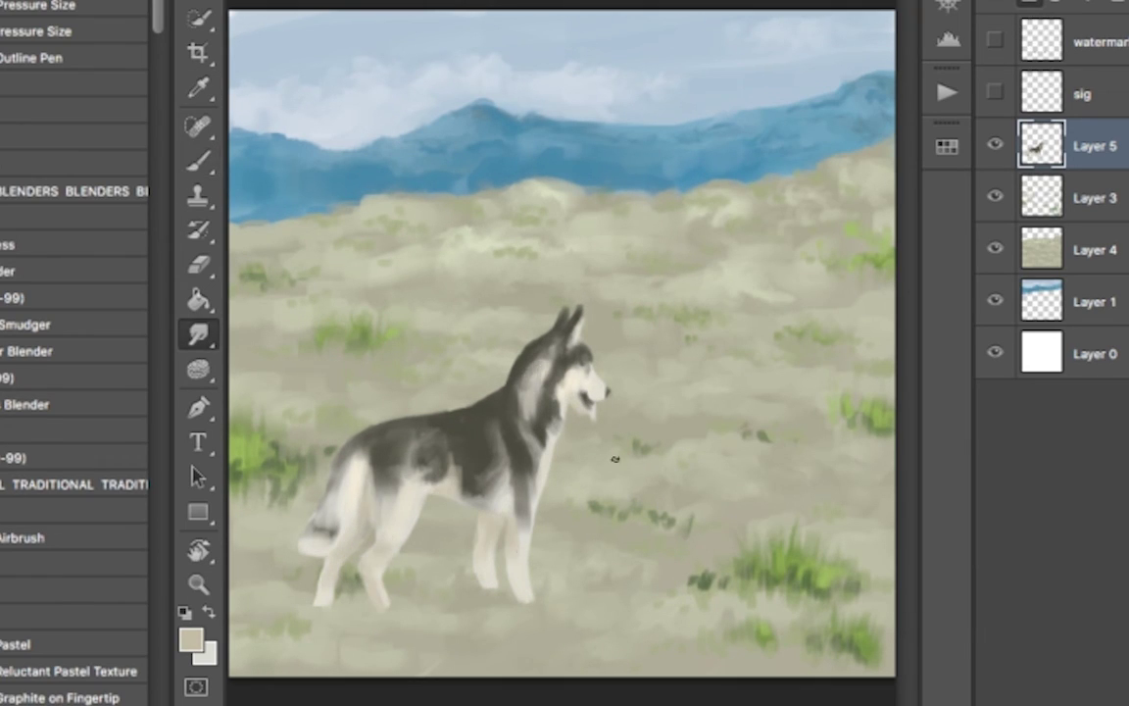
Step: Recolour the dunes on Layer 4 to a warm tan with Hue/Saturation
click(1094, 249)
key(ctrl+u)
key(Return)
click(1095, 145)
click(190, 639)
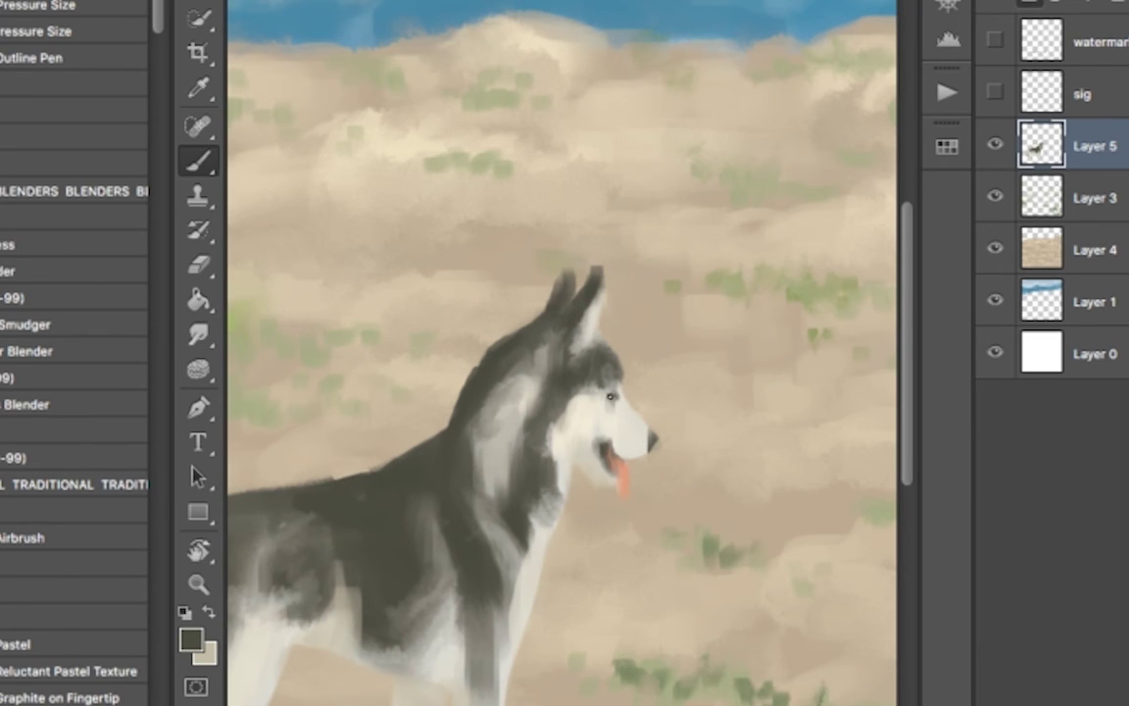
Step: Touch up the nose and mouth using sampled dark grey and cream colours
alt+click(643, 448)
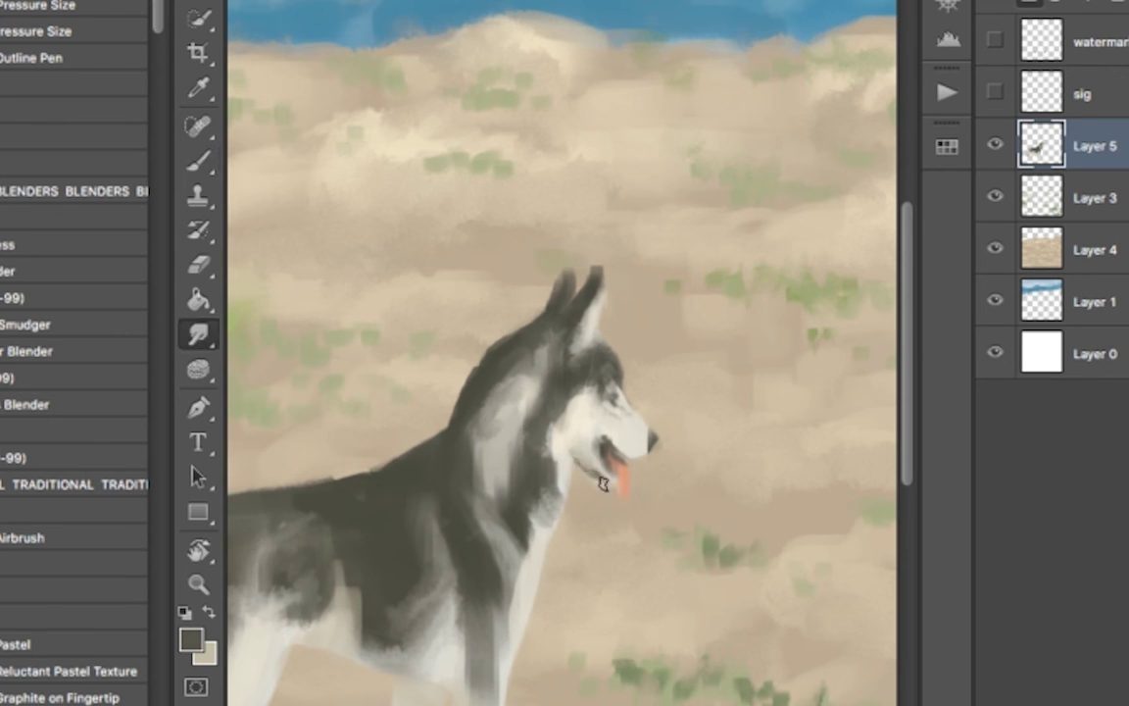
alt+click(602, 434)
alt+click(582, 419)
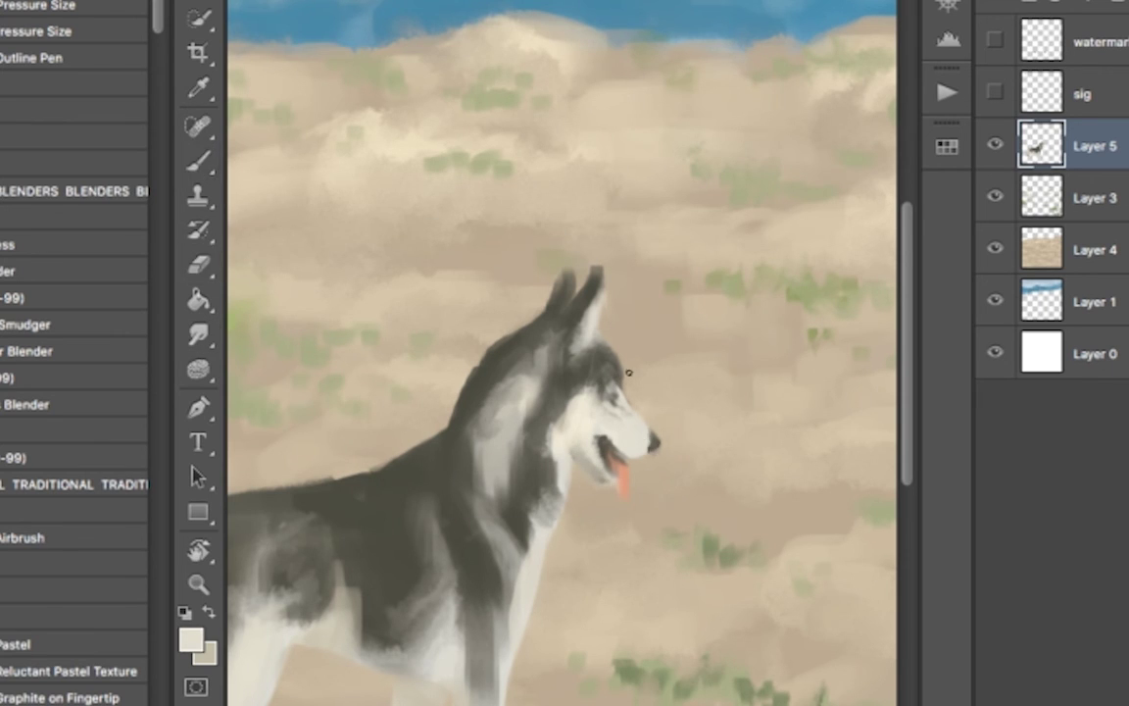
key(e)
key(b)
Step: Reshape the ear tips into sharper points with dark grey paint and the Eraser
alt+click(579, 298)
key(e)
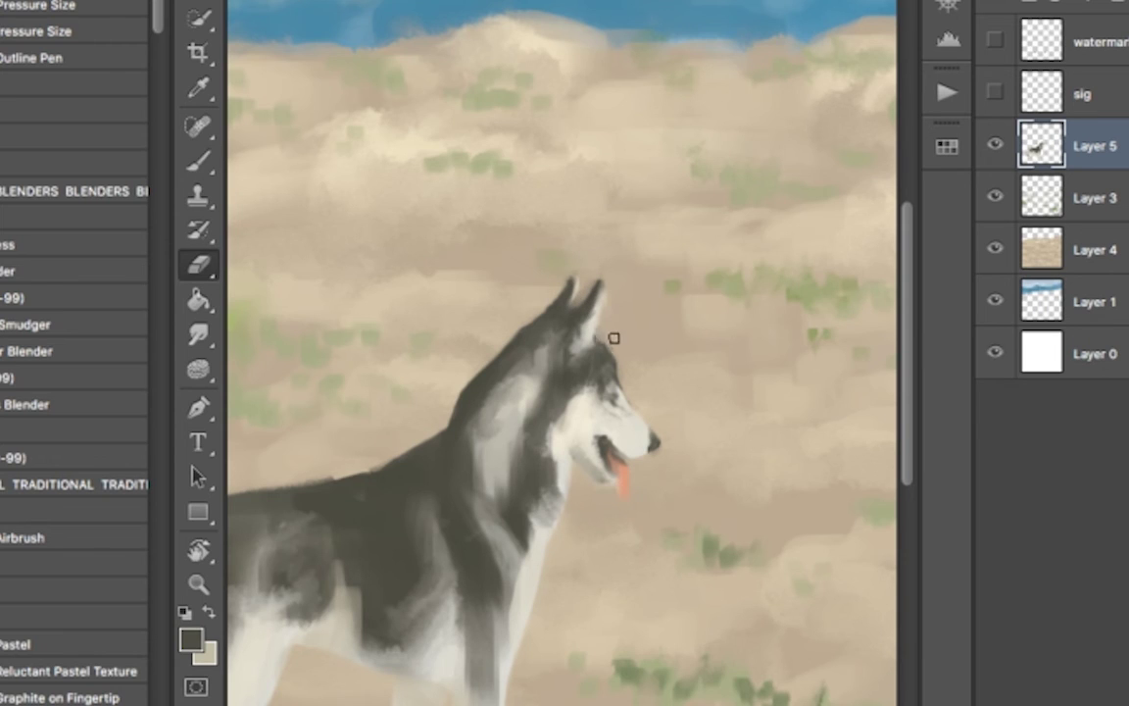
key(b)
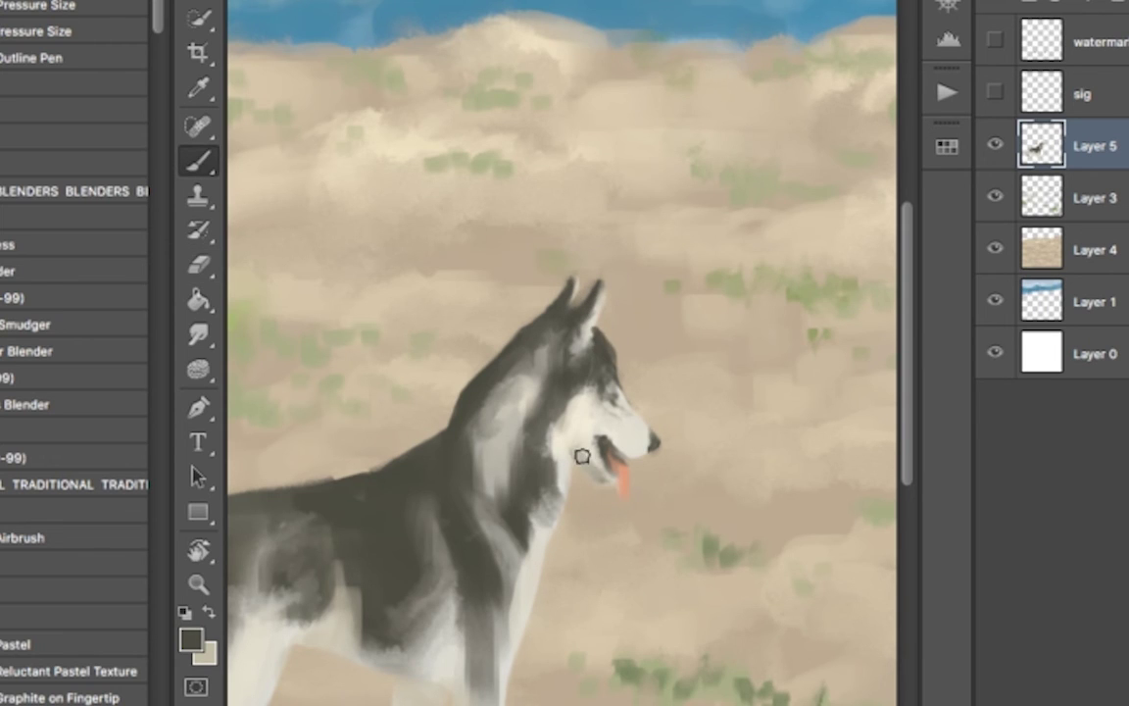
key(e)
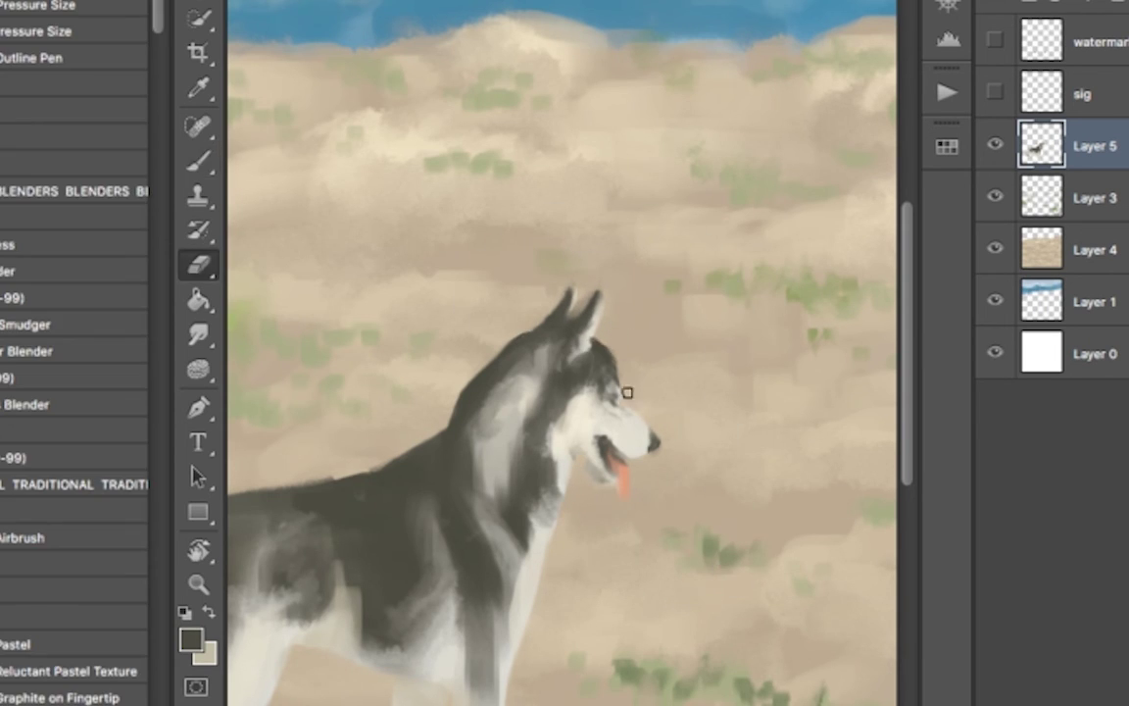
key(b)
Step: Smudge the husky's chest fur using sampled beige and tan colours
alt+click(576, 425)
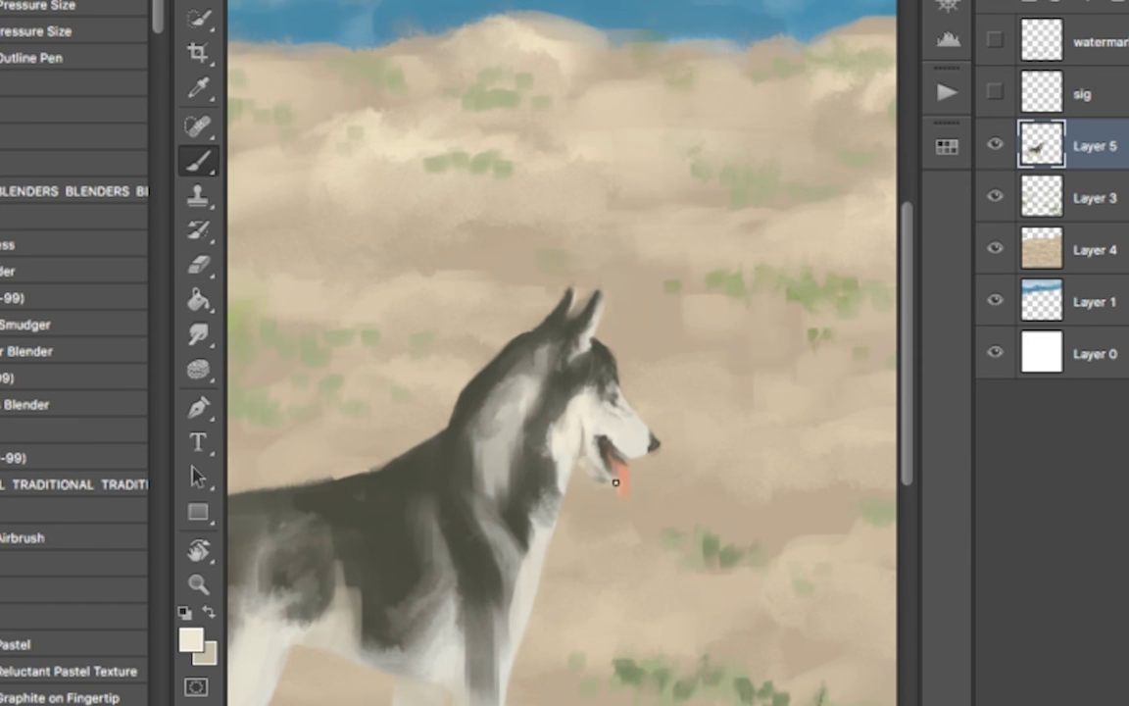
alt+click(615, 482)
key(r)
mouse_move(495, 377)
mouse_down()
mouse_move(534, 446)
mouse_move(470, 524)
mouse_up()
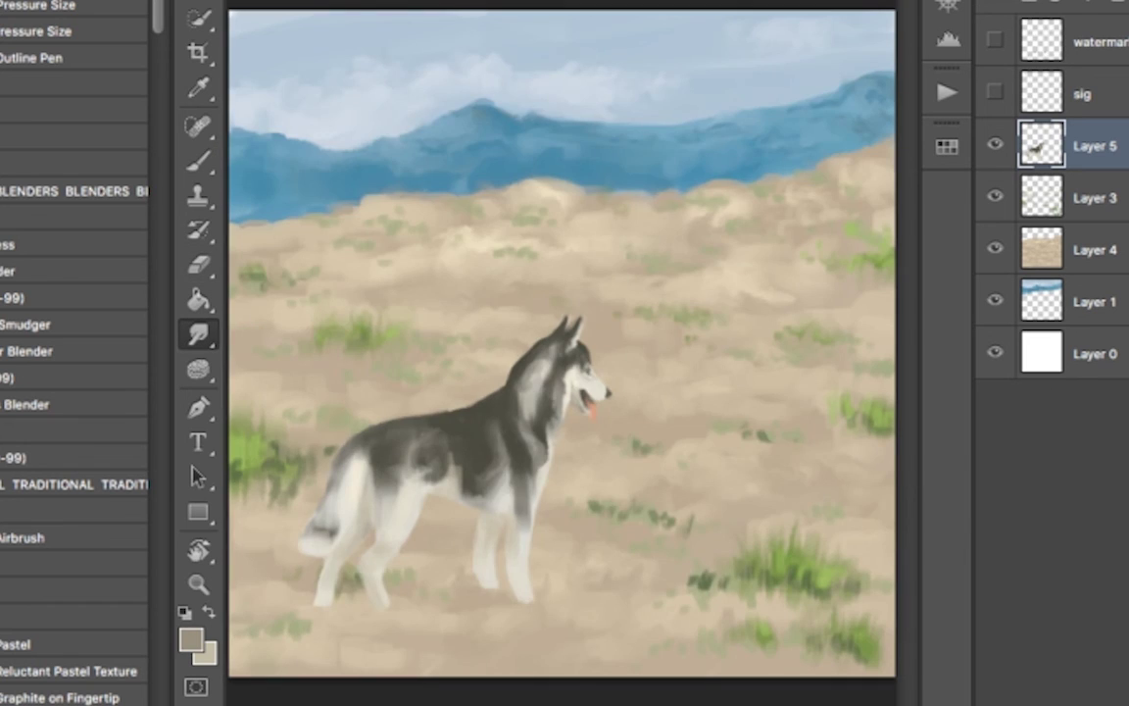
Step: On the ground layer, paint light cream sand strokes and brown patches near the husky
key(ctrl+0)
key(alt+bracketleft)
key(alt+bracketleft)
key(b)
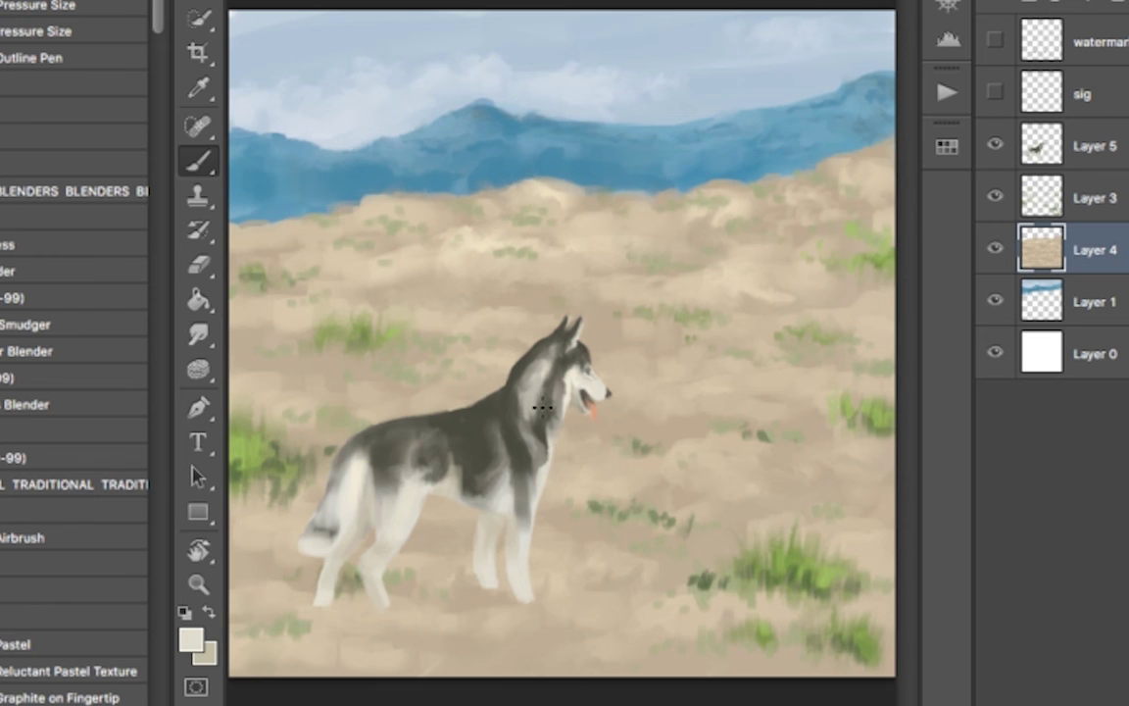
click(59, 162)
mouse_move(686, 274)
mouse_down()
mouse_move(718, 461)
mouse_move(745, 225)
mouse_up()
drag(294, 578, 549, 544)
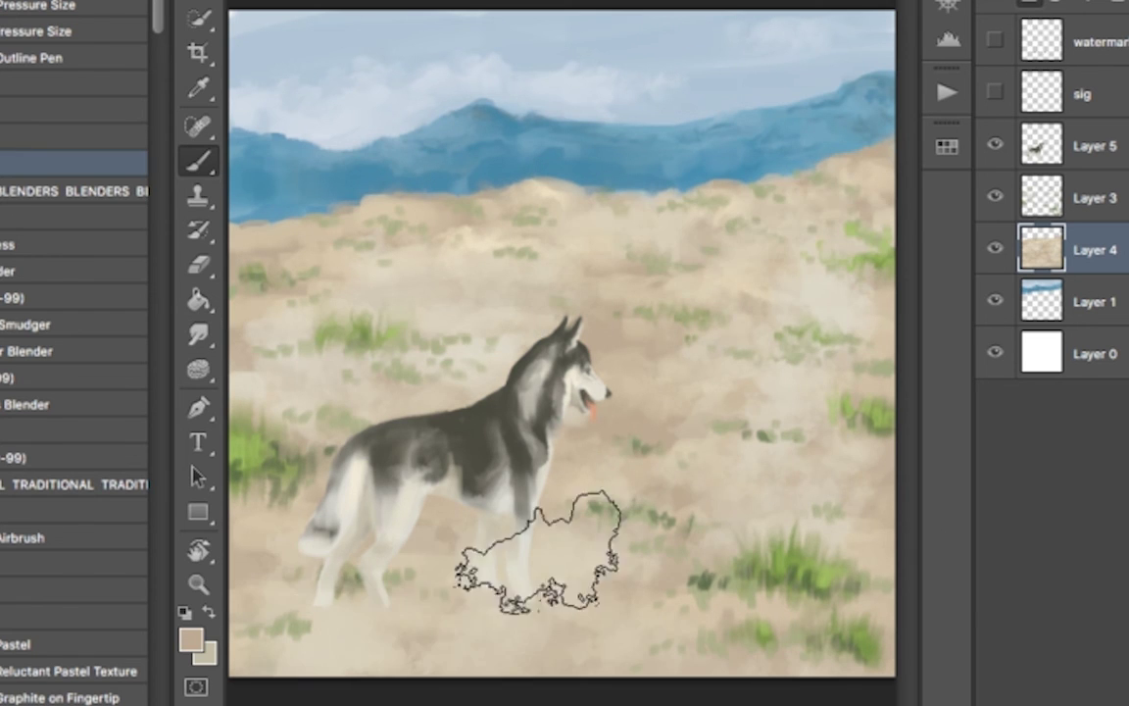
drag(725, 255, 794, 352)
Step: Add darker brown shadows under the husky's feet and blend them with smudging
click(191, 640)
key(Return)
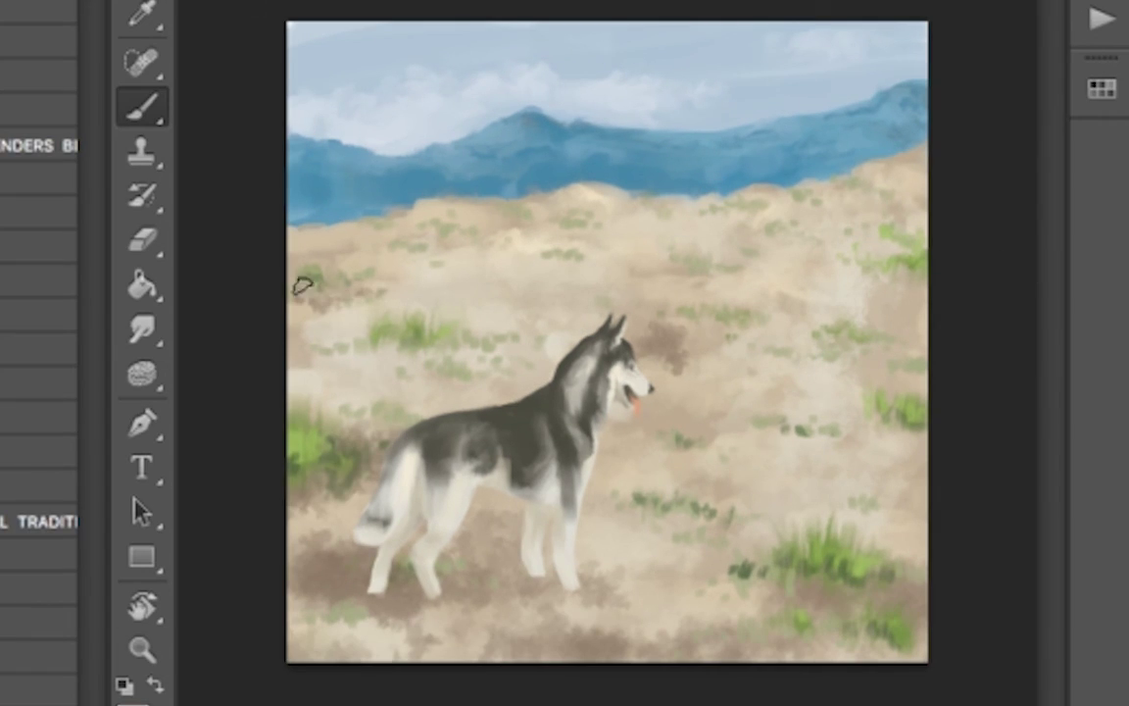
key(r)
key(b)
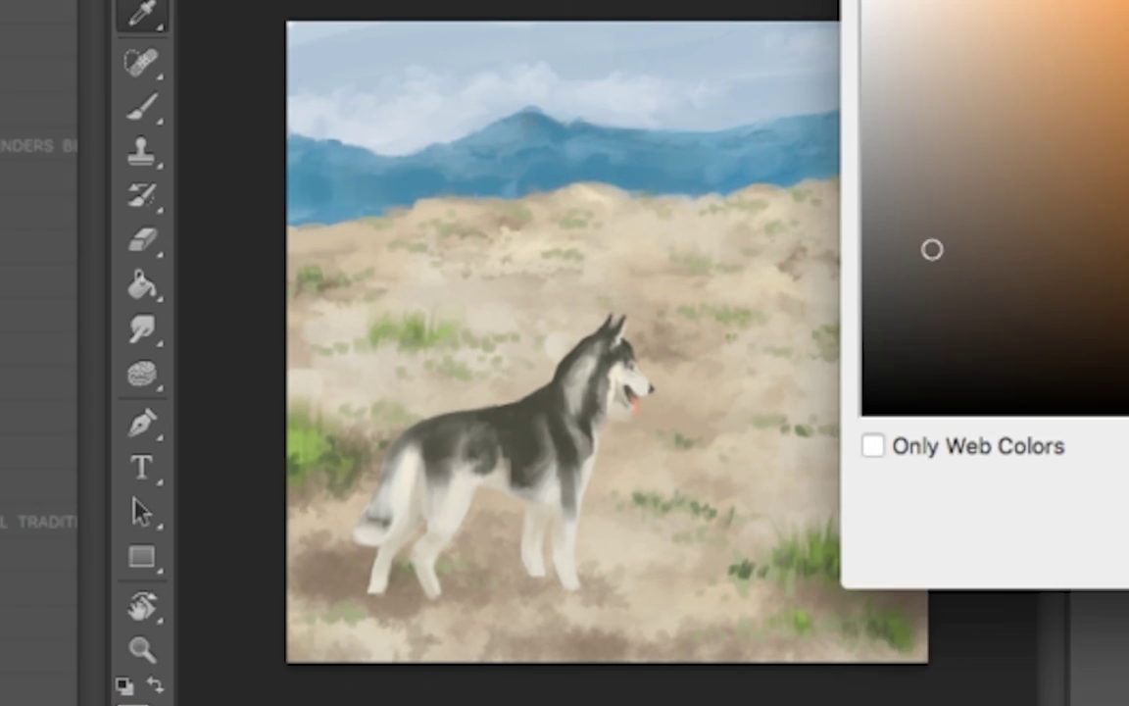
mouse_move(304, 534)
mouse_down()
mouse_move(554, 529)
mouse_move(543, 544)
mouse_up()
key(r)
key(b)
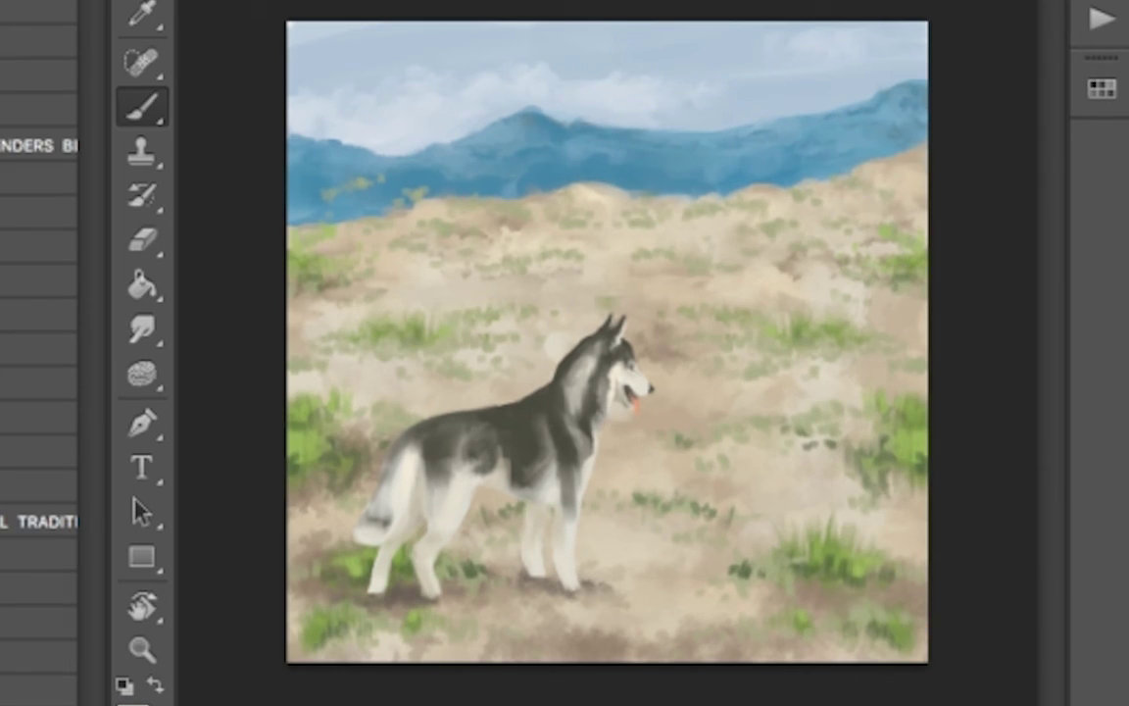
alt+click(533, 413)
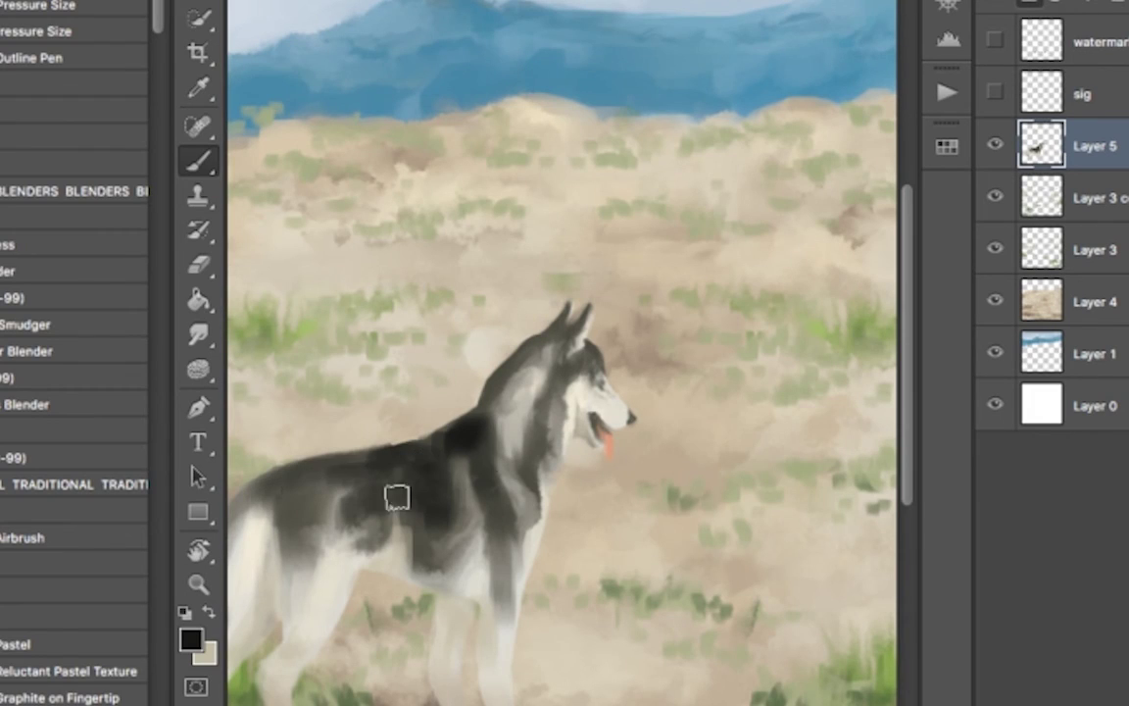
Step: Paint dark fur over the husky's ears, head outline, back and hindquarters, then choose muted beige
drag(284, 488, 396, 497)
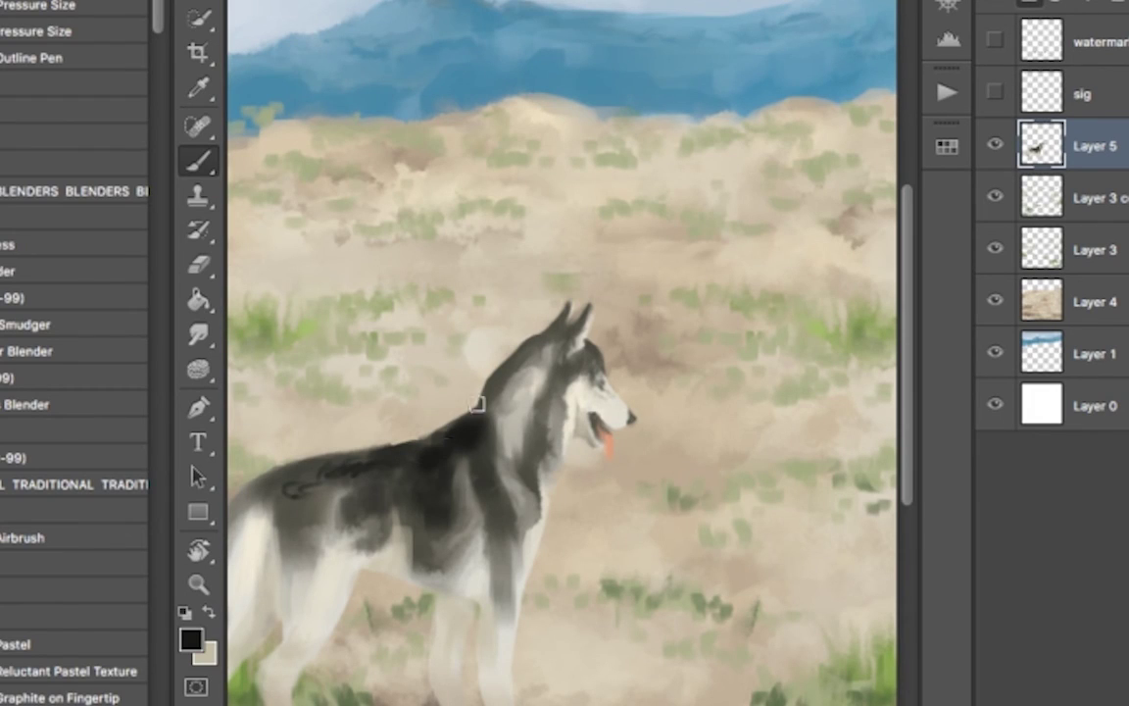
mouse_move(584, 315)
mouse_down()
mouse_move(512, 379)
mouse_move(525, 466)
mouse_move(534, 436)
mouse_up()
scroll(662, 431, up, 5)
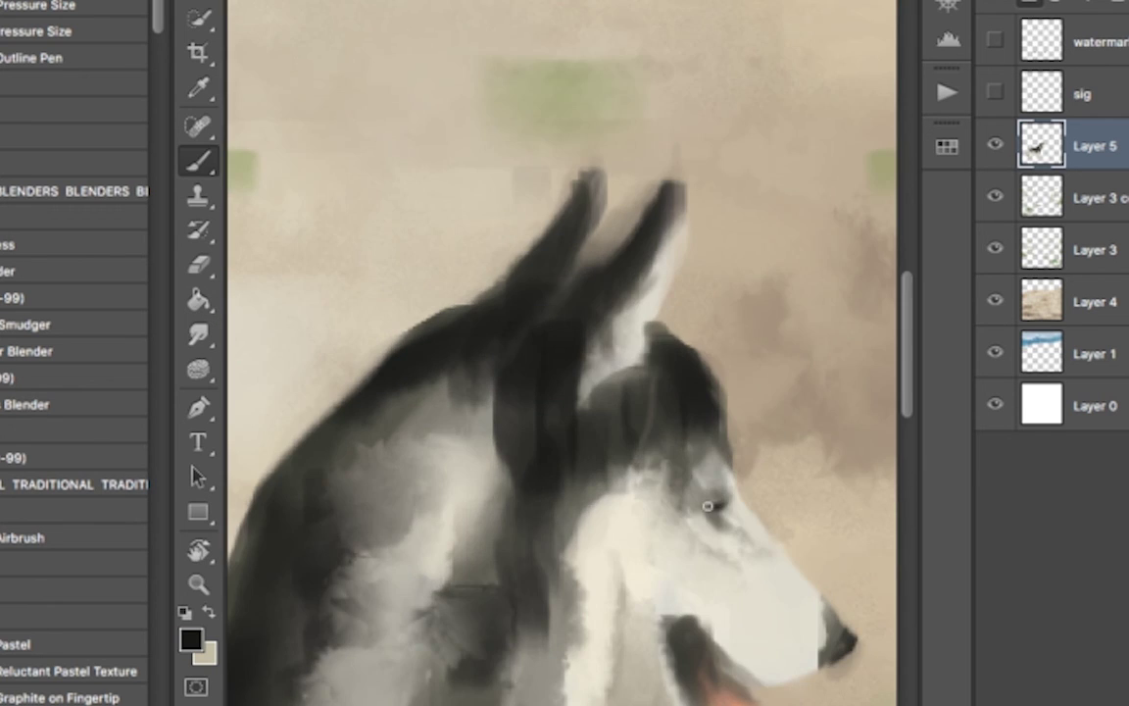
key(ctrl+0)
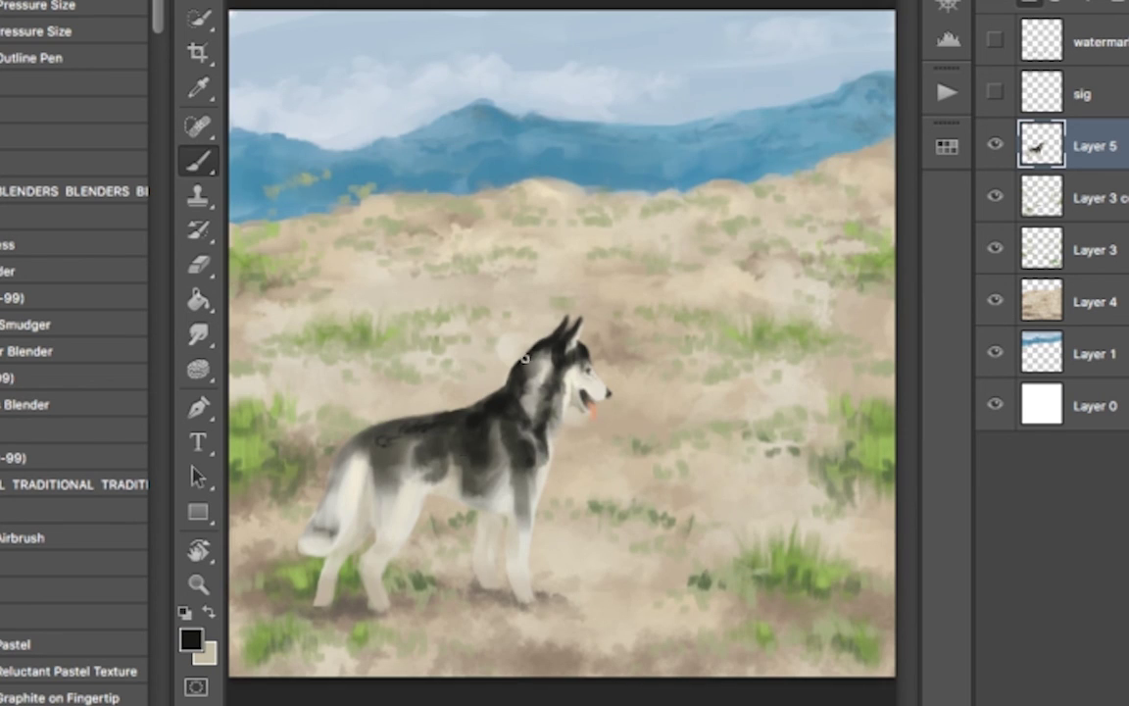
drag(377, 459, 398, 436)
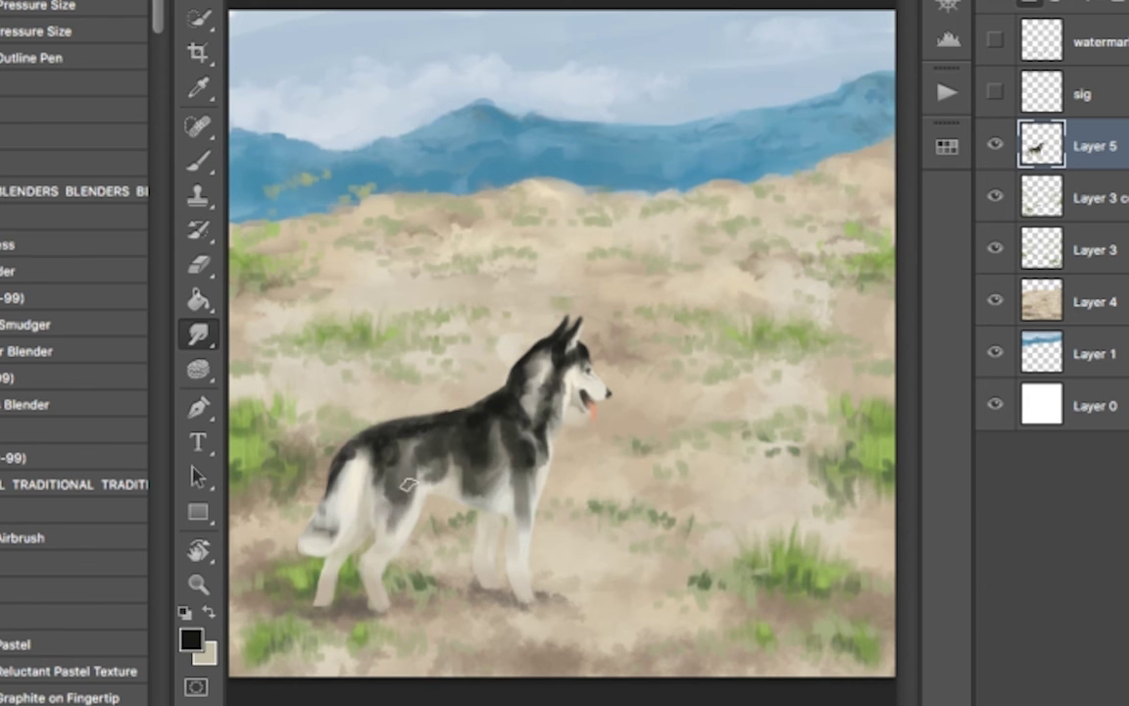
click(190, 639)
key(Return)
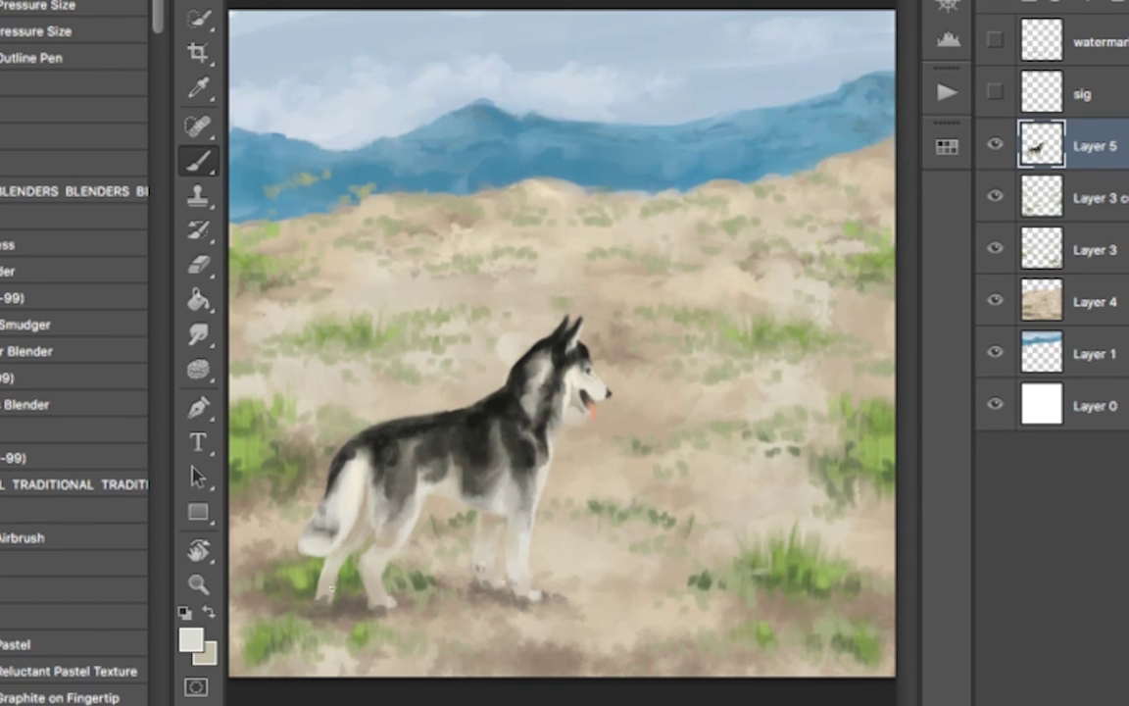
Step: Add Layer 6 clipped to the dog on Layer 5 and tint its white fur golden orange
key(r)
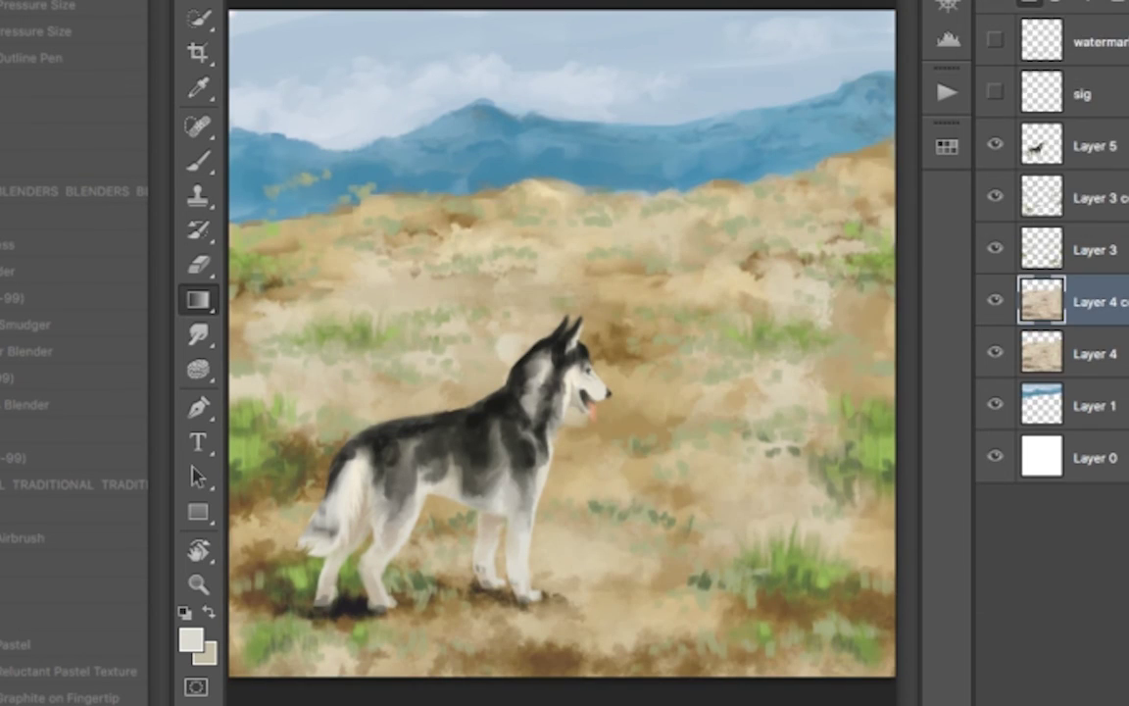
key(ctrl+shift+alt+n)
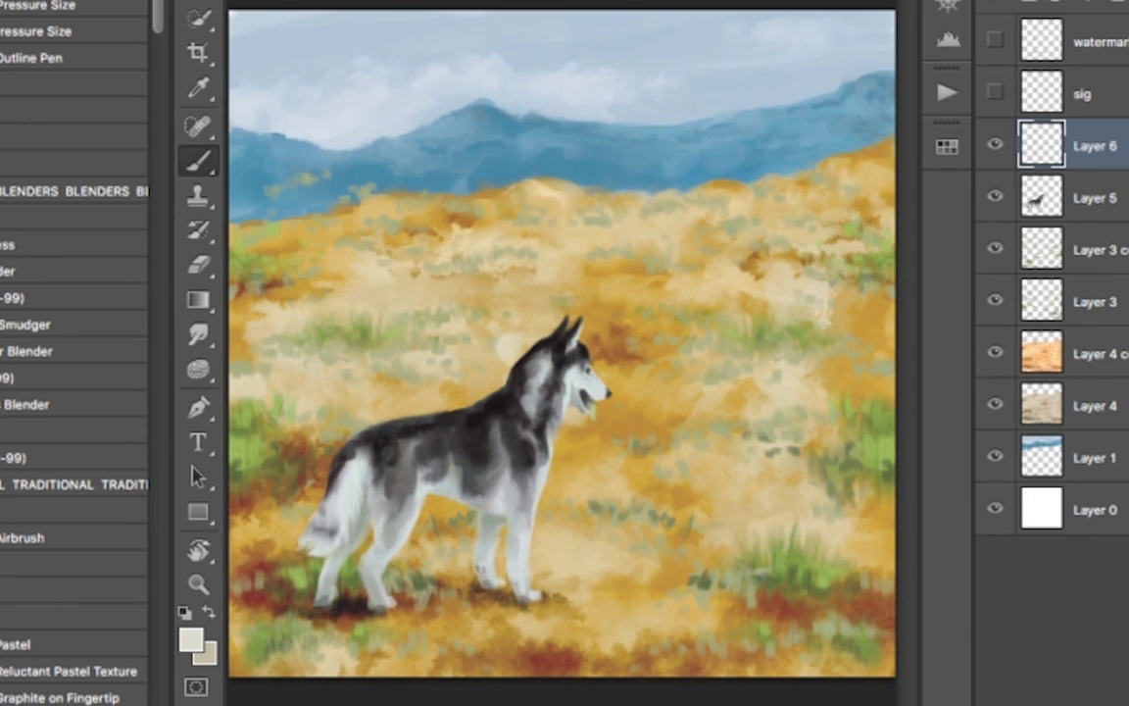
key(ctrl+alt+g)
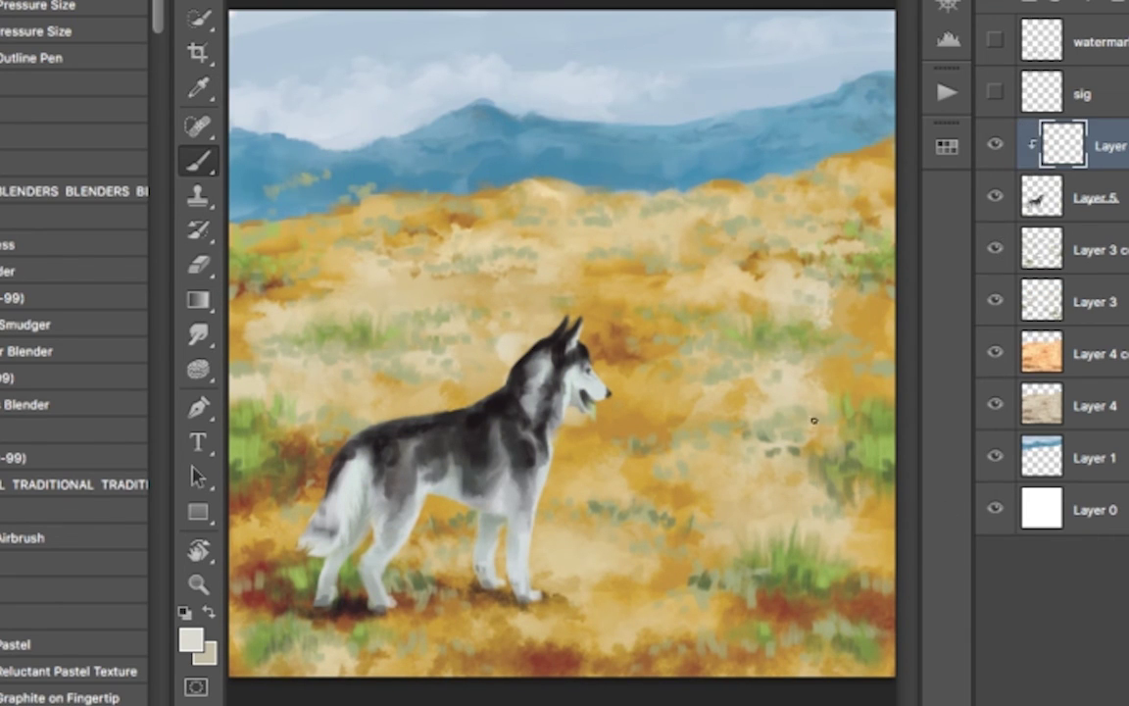
alt+click(644, 584)
mouse_move(423, 539)
mouse_down()
mouse_move(309, 557)
mouse_move(459, 473)
mouse_up()
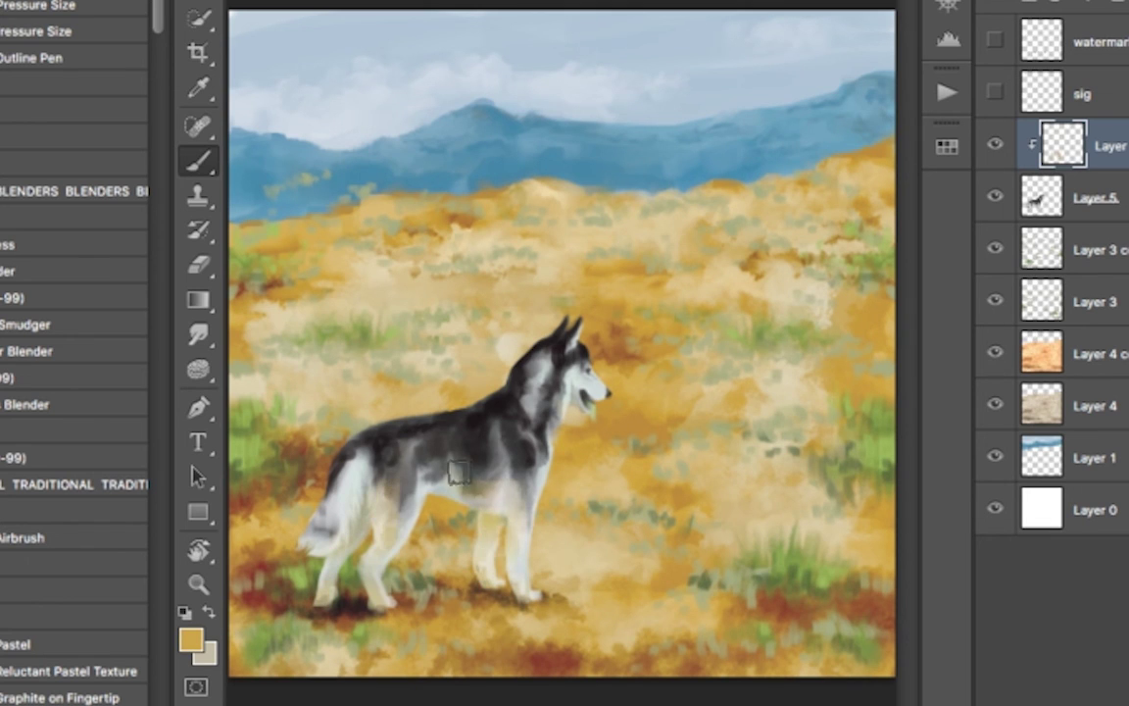
Step: Adjust the tint's Hue/Saturation, sample the tongue pink, and try Hue/Saturation on mountain Layer 1
key(ctrl+u)
key(Return)
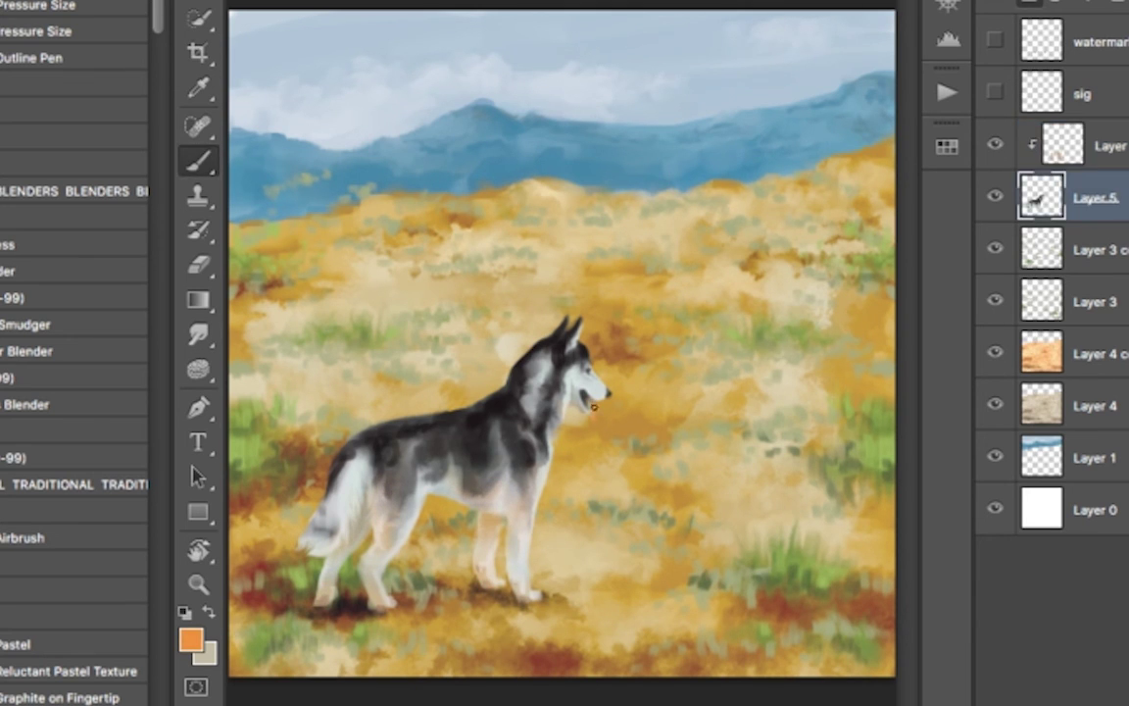
alt+click(591, 406)
click(1068, 456)
key(ctrl+u)
key(Escape)
key(s)
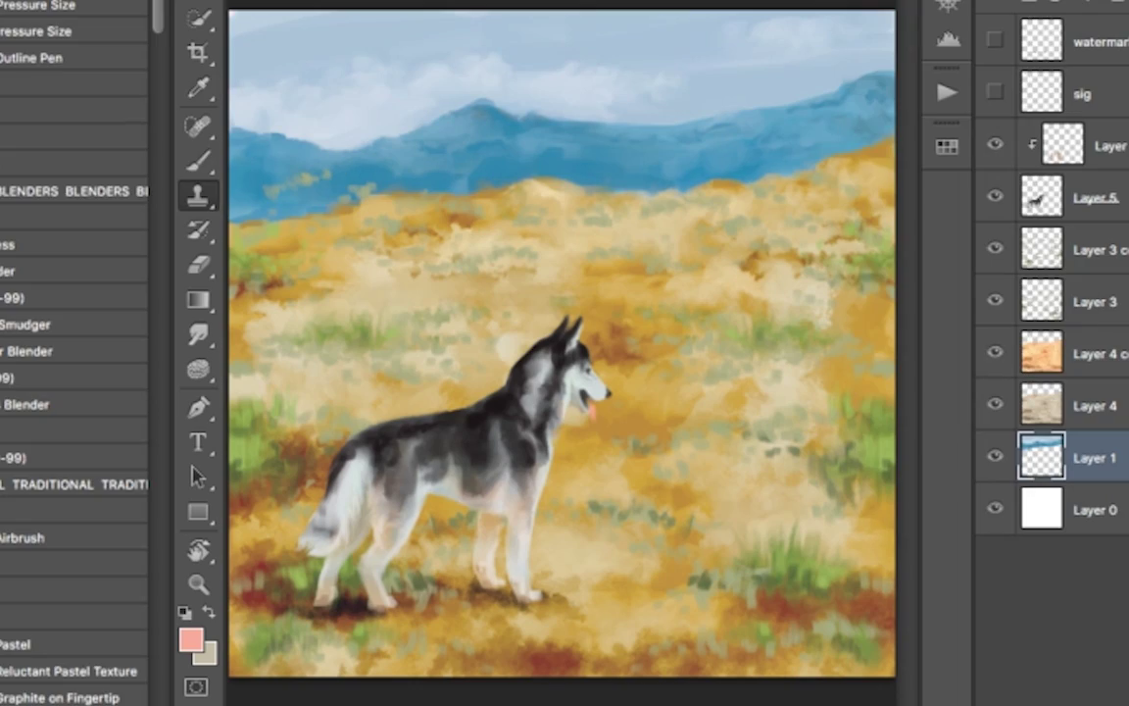